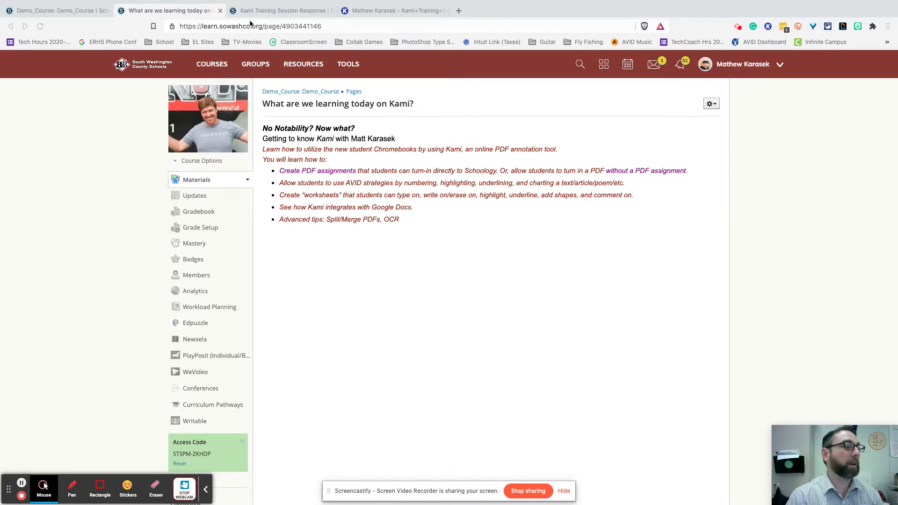
# Switch to the Demo_Course materials page and review the kinds of materials that can be added.
pyautogui.click(73, 10)
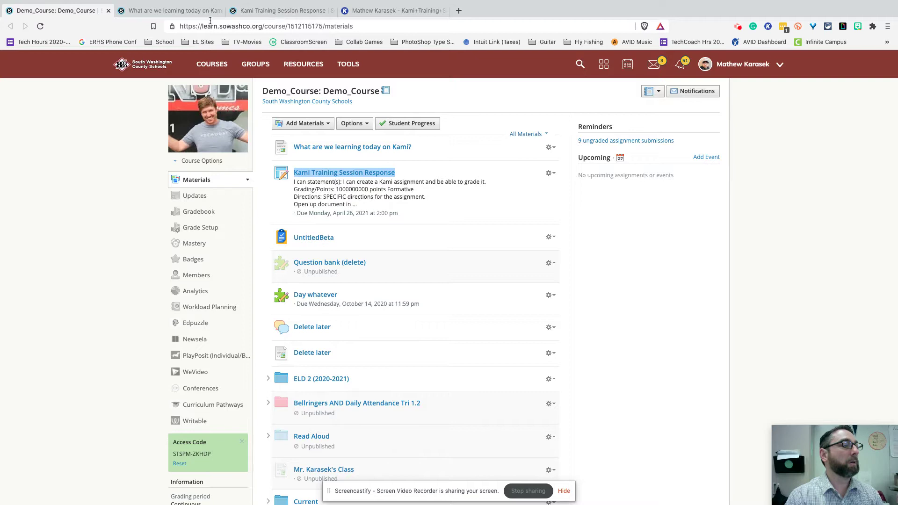
pyautogui.press('super+3')
pyautogui.click(76, 11)
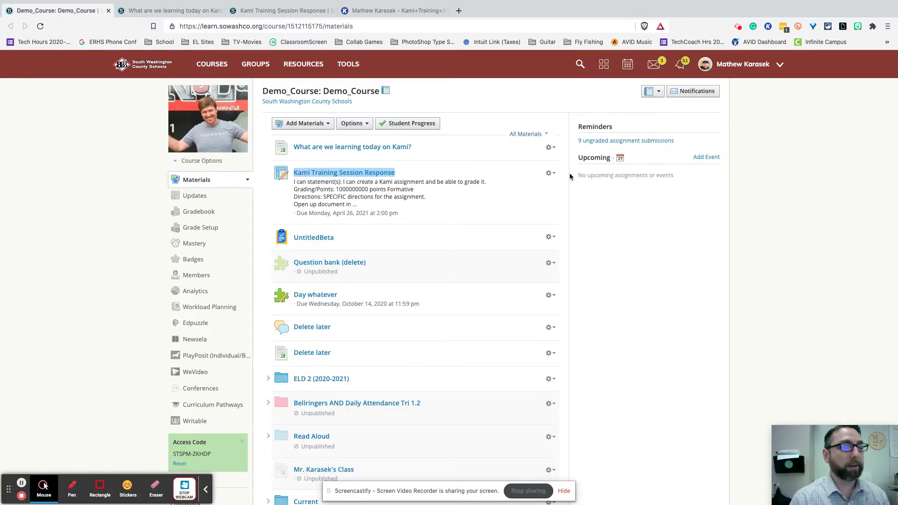
pyautogui.click(326, 125)
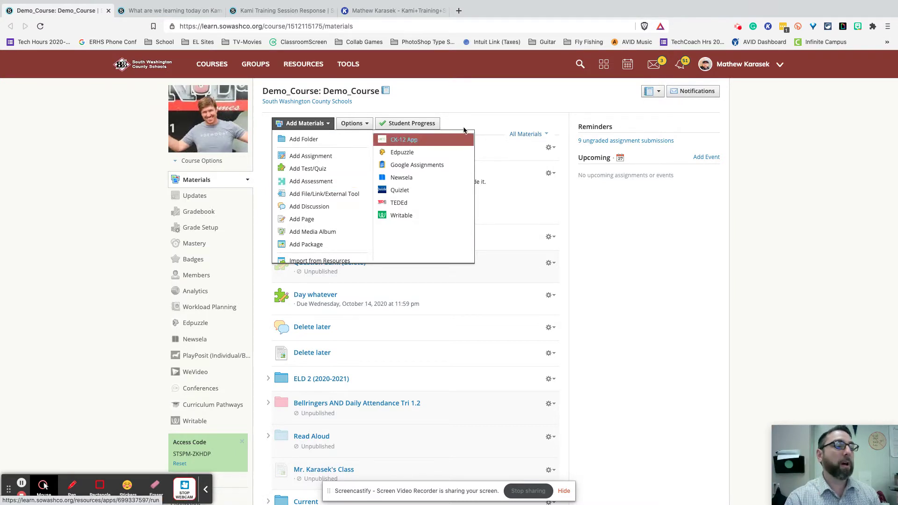
pyautogui.click(471, 101)
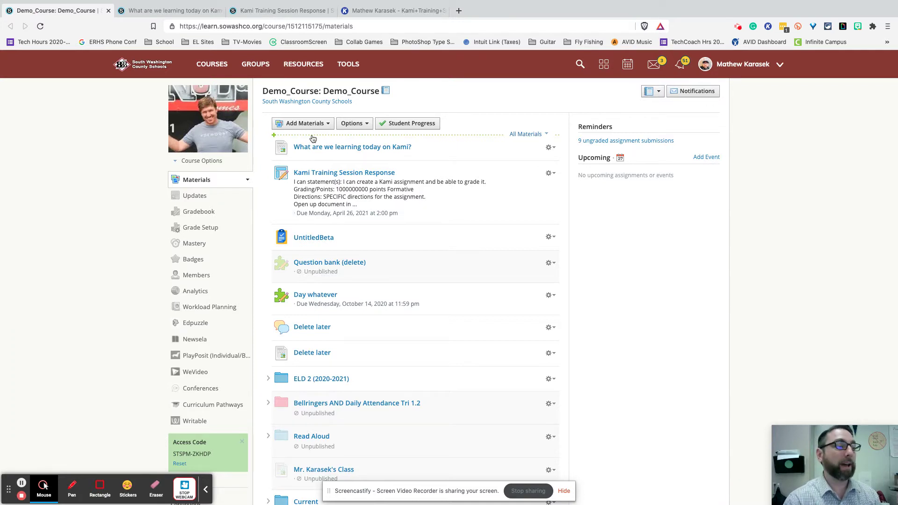
# View the blank new assignment form for the spot above Kami Training Session Response, and close it without creating an assignment.
pyautogui.click(325, 162)
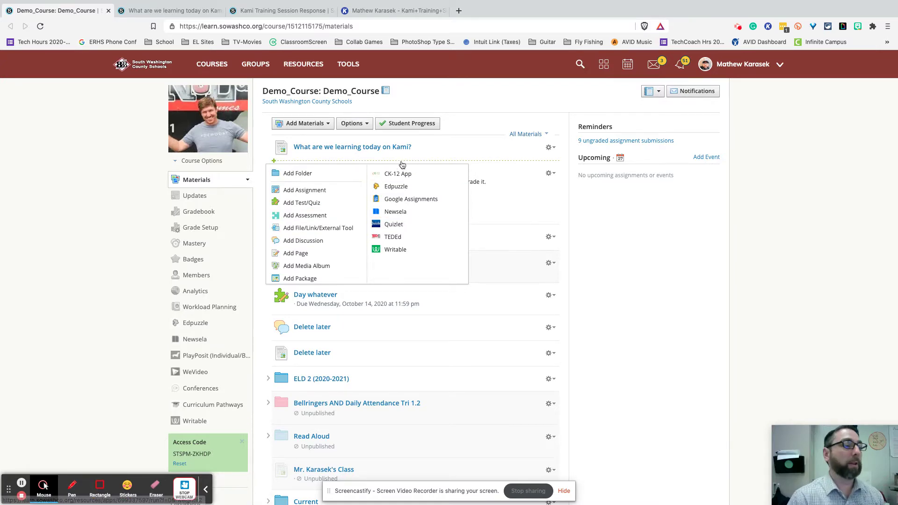
pyautogui.click(315, 192)
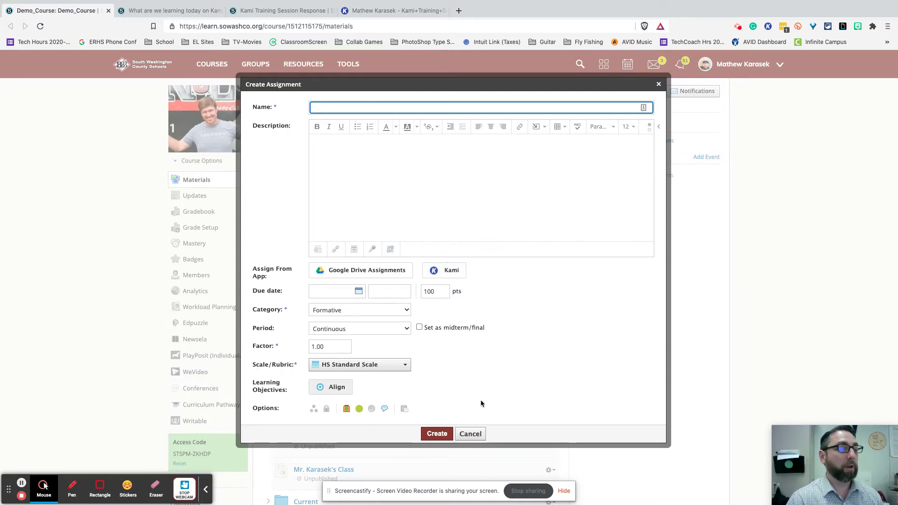
pyautogui.click(477, 434)
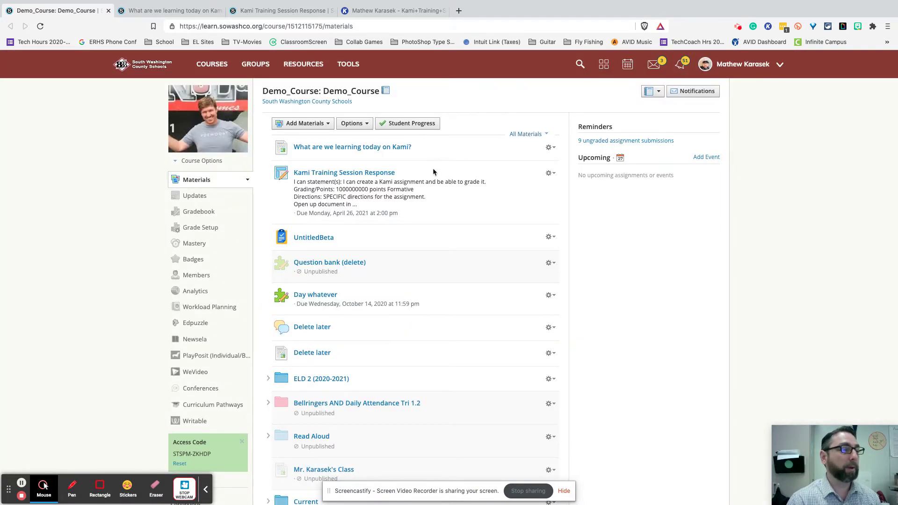
# Review the Kami Training Session Response assignment's edit form, including its turn-in directions and attached PDF, and leave without saving.
pyautogui.click(255, 10)
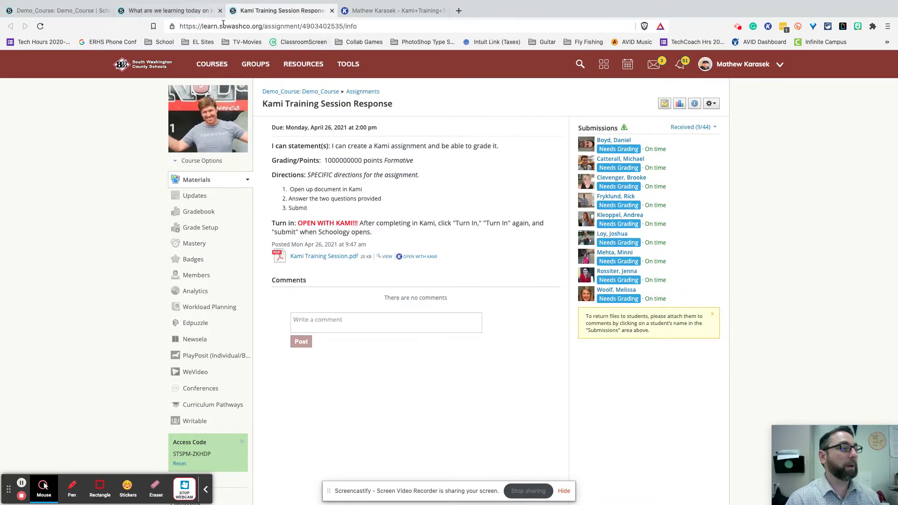
pyautogui.click(711, 103)
pyautogui.click(690, 120)
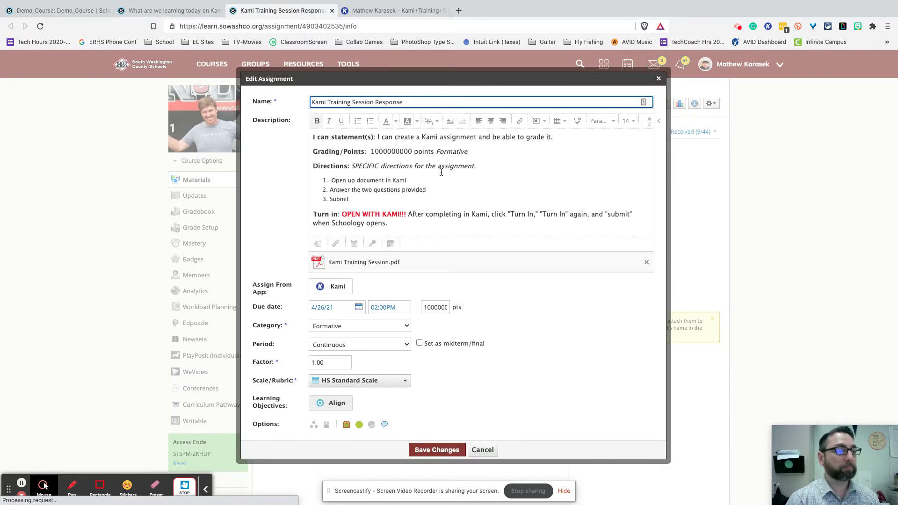
pyautogui.click(391, 225)
pyautogui.moveTo(388, 224); pyautogui.dragTo(314, 216)
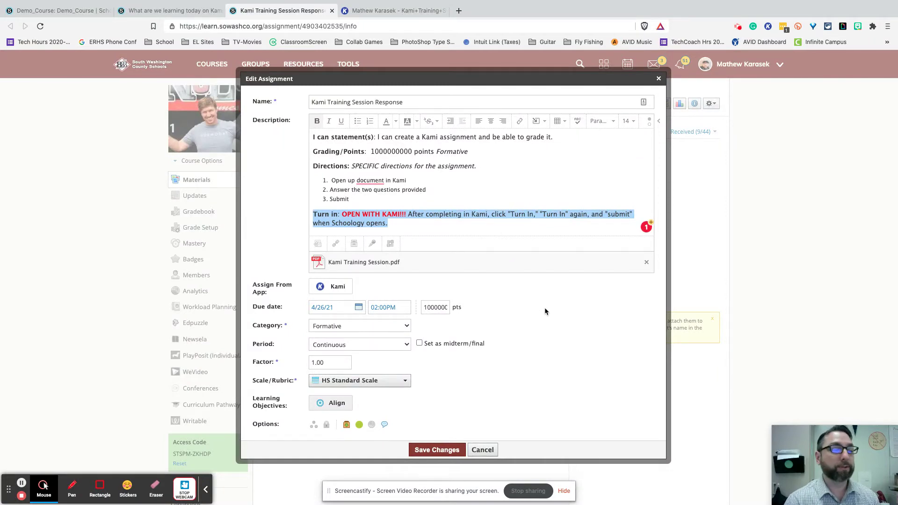
pyautogui.click(557, 318)
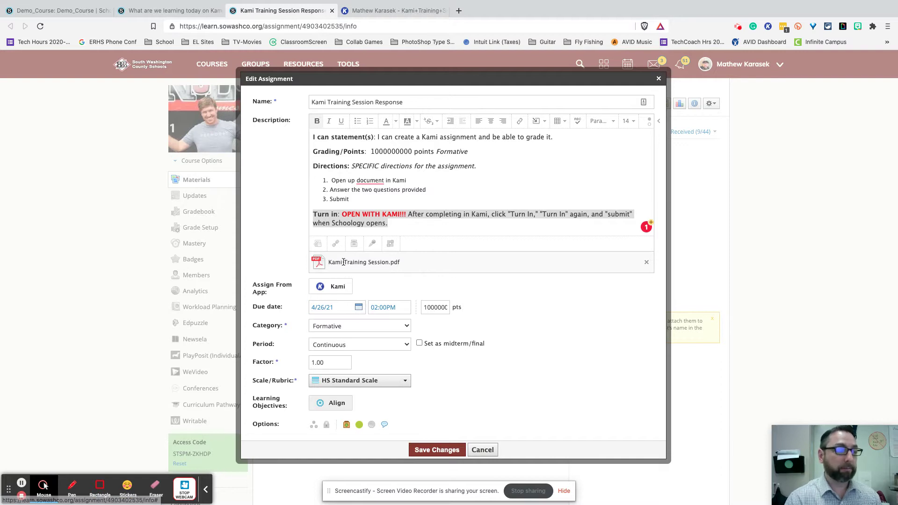
pyautogui.moveTo(335, 288)
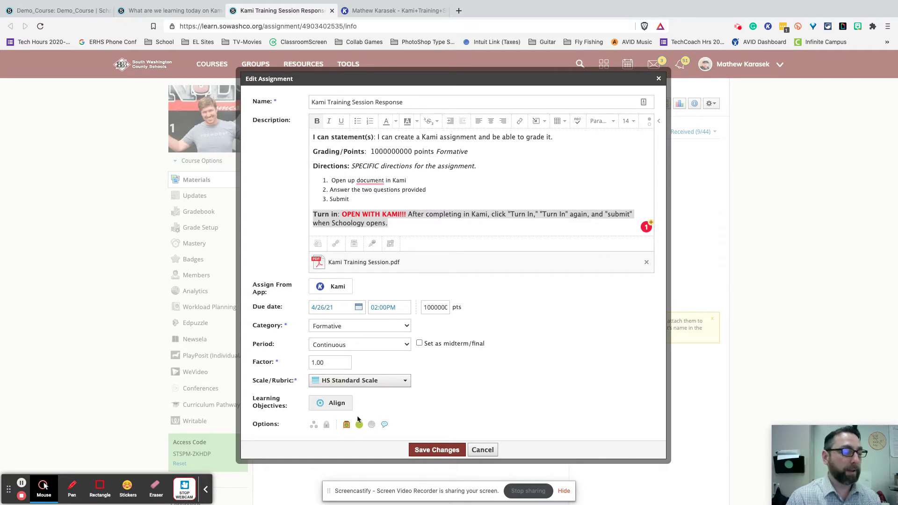
pyautogui.click(480, 450)
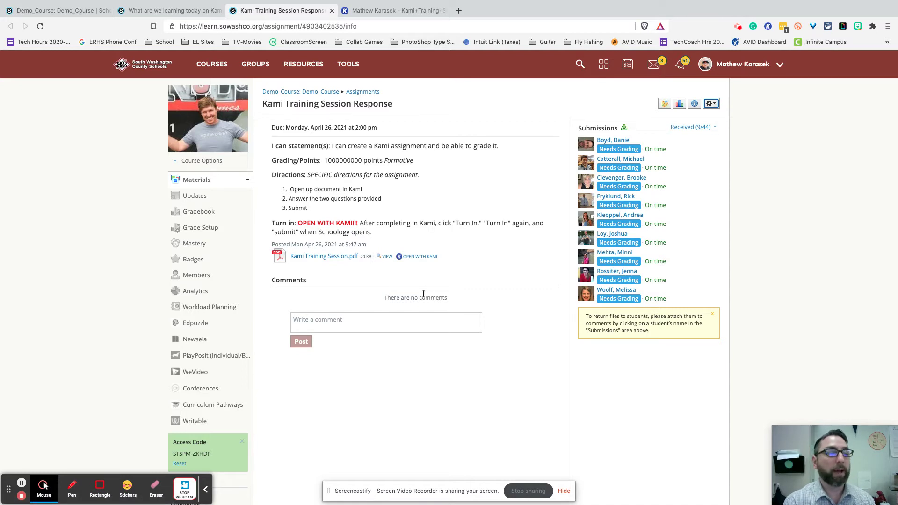
# Close the open Kami document tabs and open the assignment's attached Kami Training Session.pdf with Kami.
pyautogui.click(420, 257)
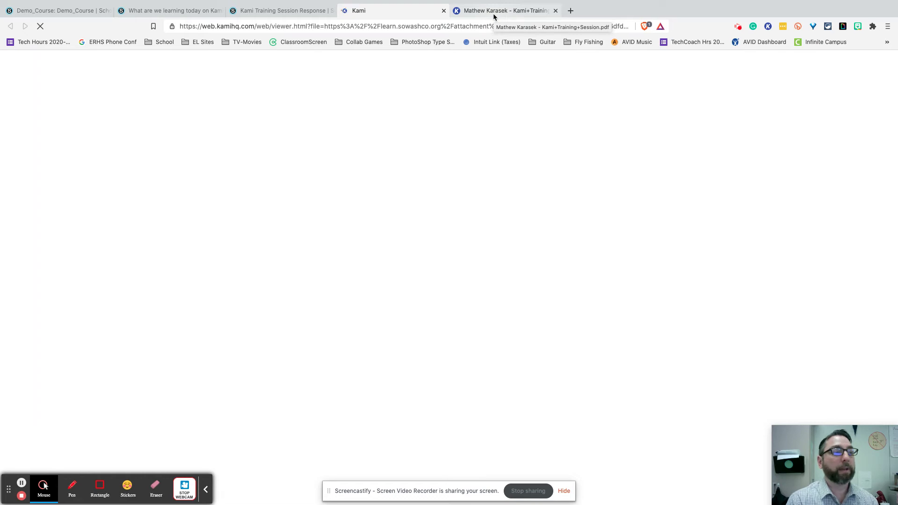
pyautogui.click(302, 14)
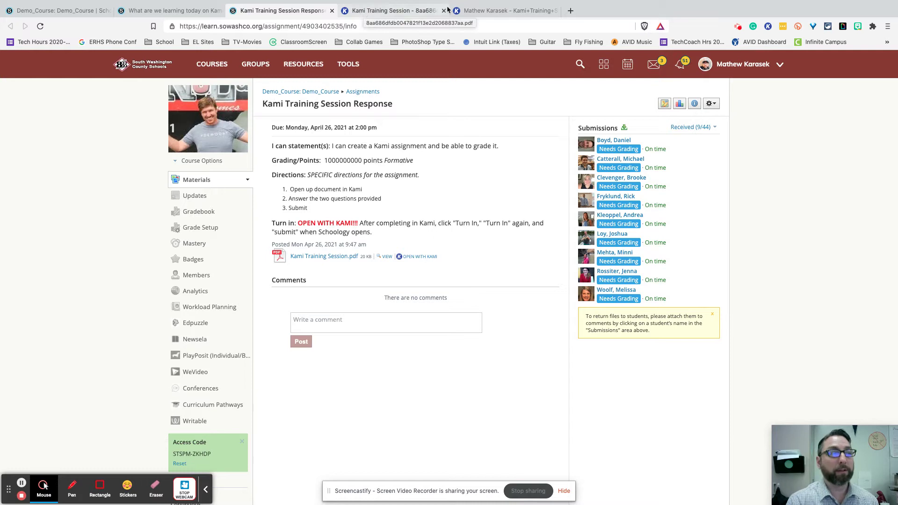
pyautogui.click(414, 11)
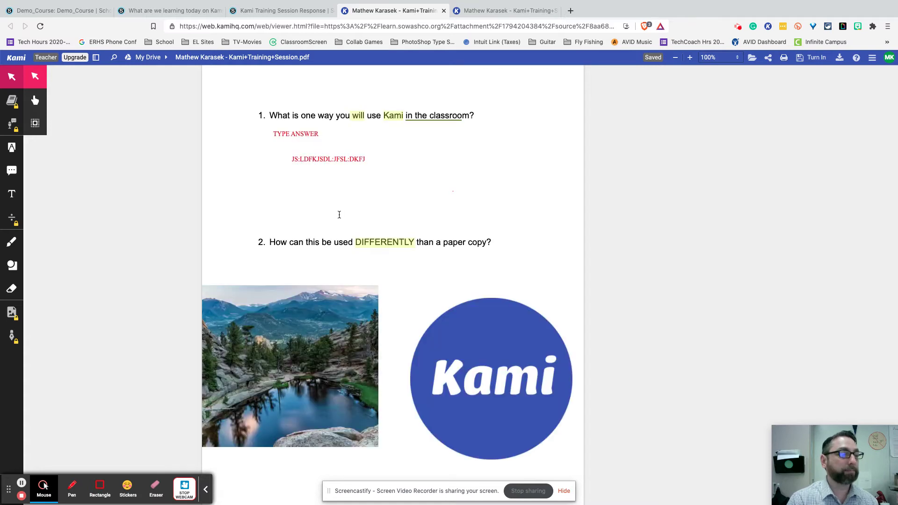
pyautogui.click(444, 11)
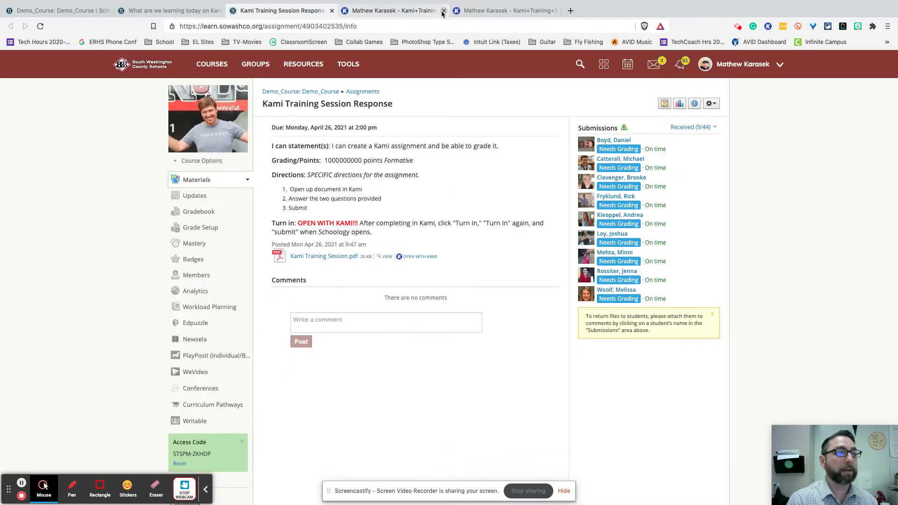
pyautogui.click(443, 11)
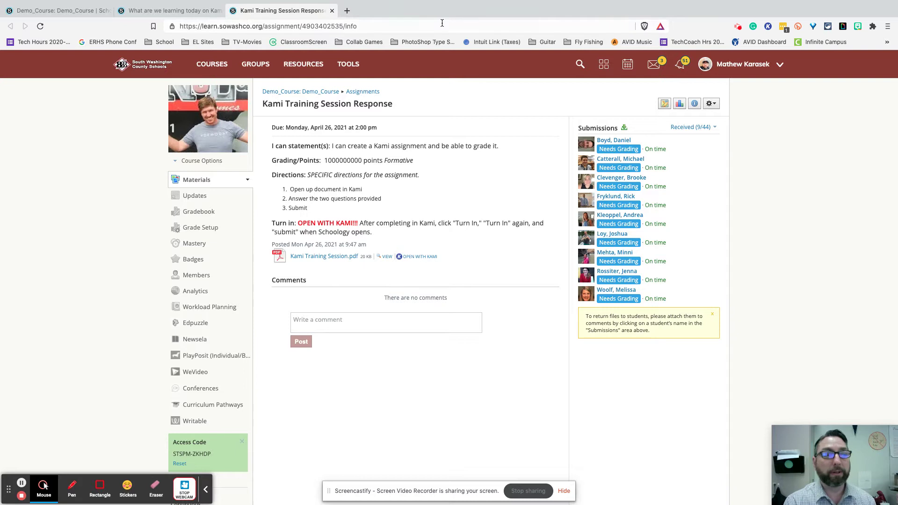
pyautogui.click(421, 256)
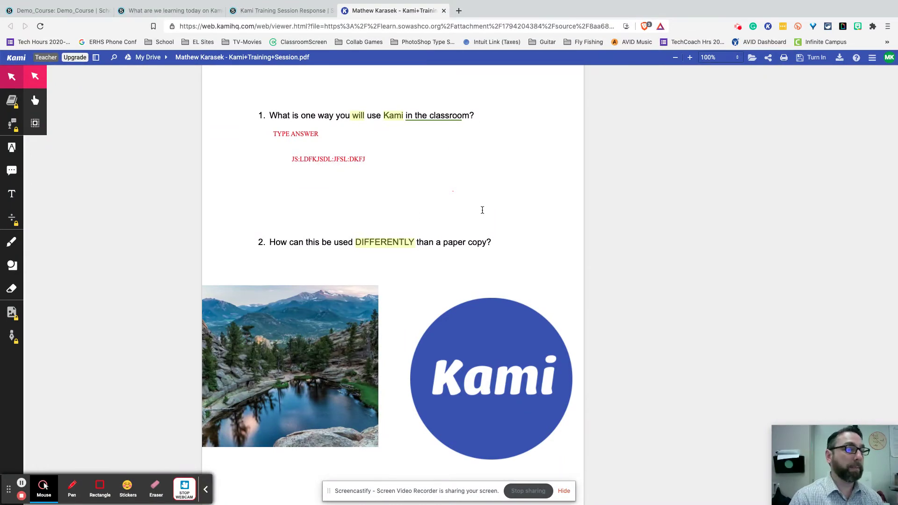
# Change the highlight on the word "will" in question 1 to orange.
pyautogui.click(320, 162)
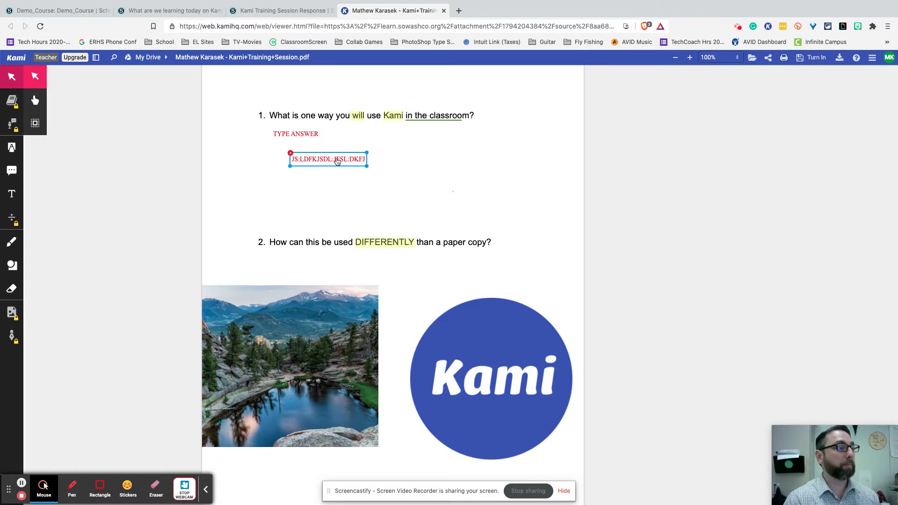
pyautogui.click(286, 138)
pyautogui.click(286, 149)
pyautogui.click(304, 162)
pyautogui.click(346, 123)
pyautogui.moveTo(352, 119); pyautogui.dragTo(364, 117)
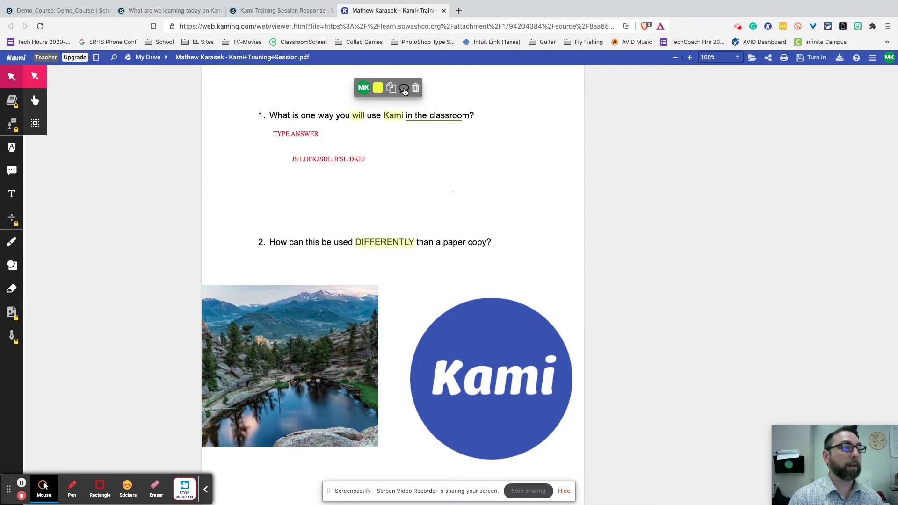
pyautogui.click(379, 88)
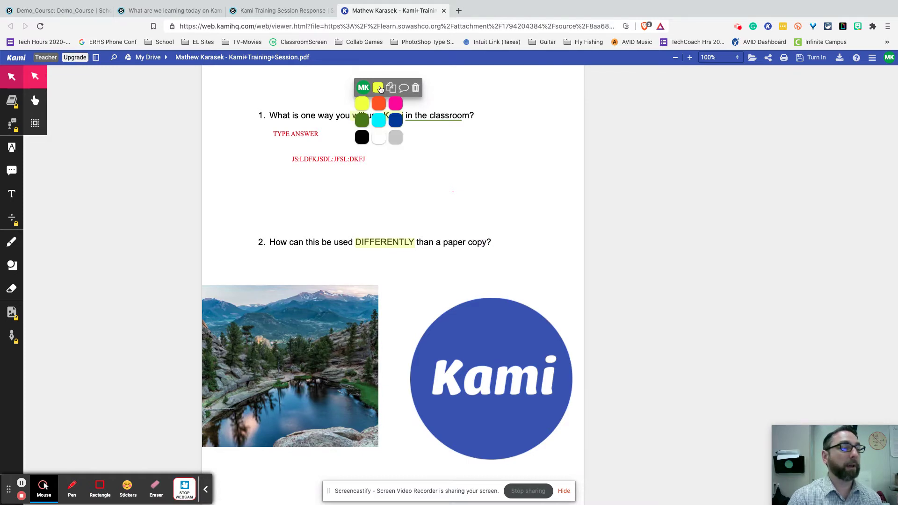
pyautogui.click(379, 104)
# Enlarge the "TYPE ANSWER" text box slightly and open its text for editing.
pyautogui.click(296, 138)
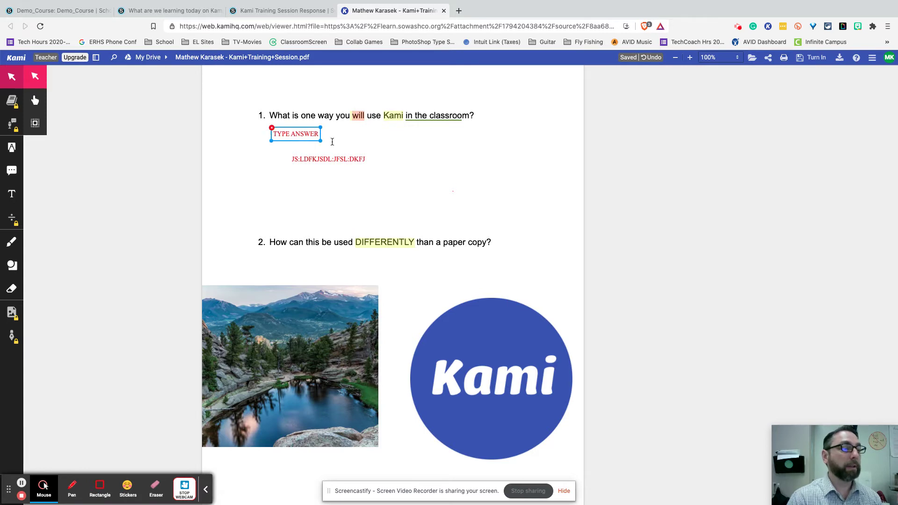
pyautogui.moveTo(320, 140); pyautogui.dragTo(326, 145)
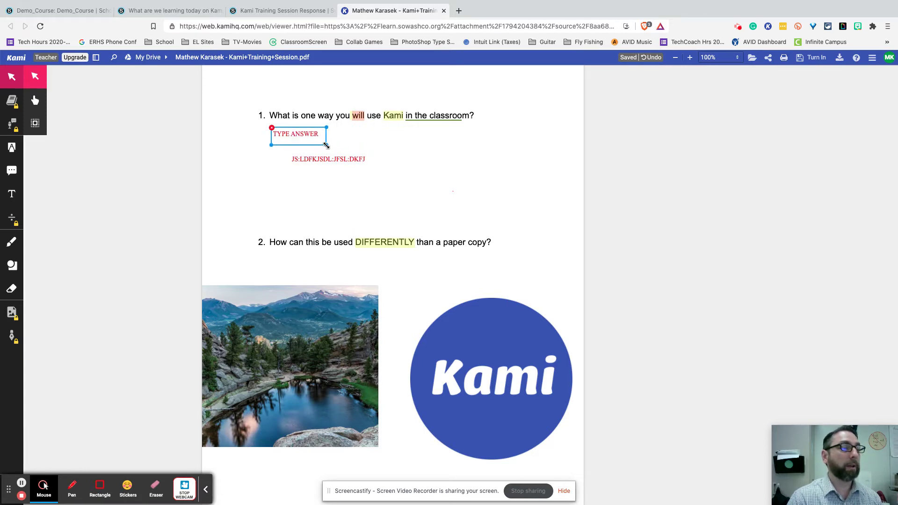
pyautogui.click(304, 135)
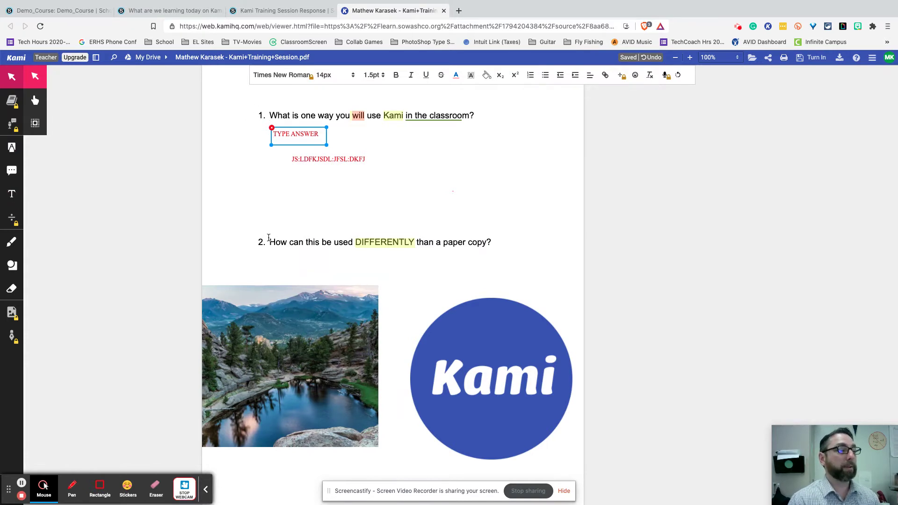
# Draw a circled 1 and a circled 2 freehand beside the two questions.
pyautogui.click(11, 241)
pyautogui.moveTo(250, 112); pyautogui.dragTo(250, 122)
pyautogui.moveTo(240, 112)
pyautogui.mouseDown()
pyautogui.moveTo(256, 114)
pyautogui.moveTo(250, 108)
pyautogui.mouseUp()
pyautogui.moveTo(245, 241)
pyautogui.mouseDown()
pyautogui.moveTo(254, 245)
pyautogui.moveTo(235, 237)
pyautogui.moveTo(261, 233)
pyautogui.mouseUp()
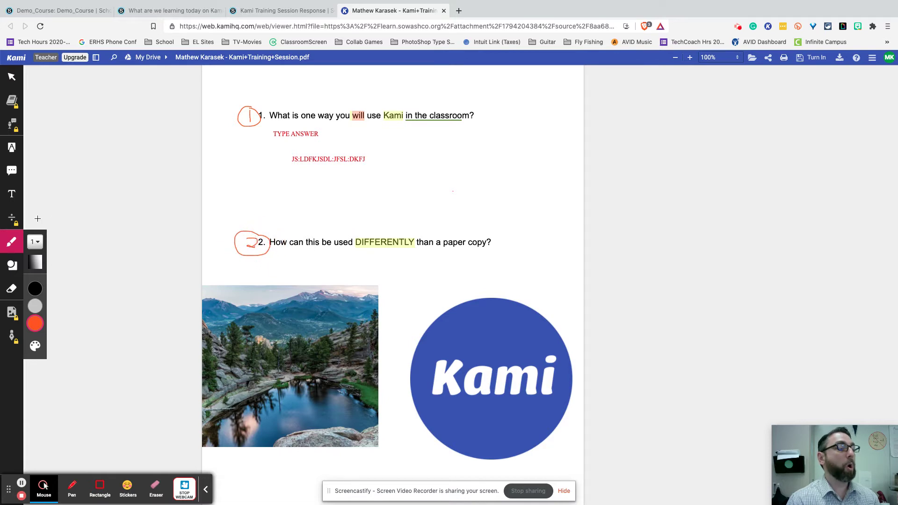
# Add text labels "1." and "2." in the page margin beside the hand-drawn circled numbers.
pyautogui.click(12, 194)
pyautogui.click(226, 112)
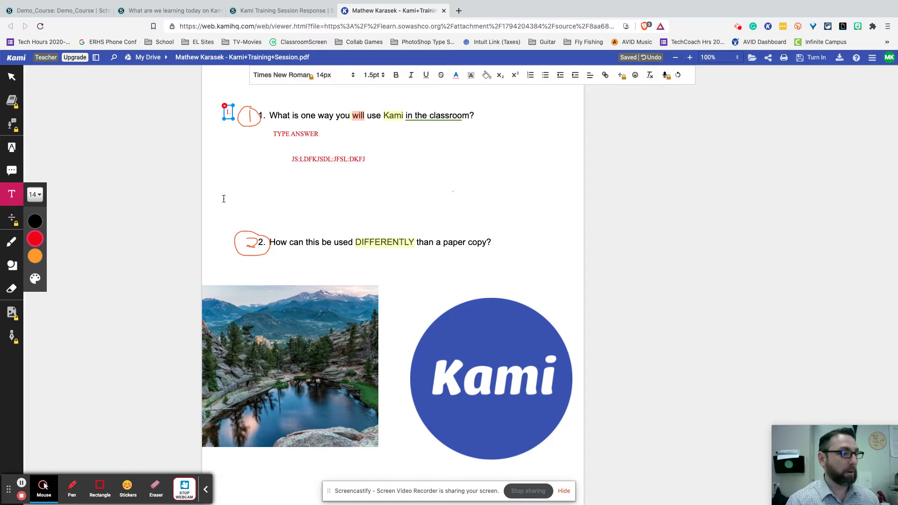
pyautogui.click(217, 244)
pyautogui.press('2')
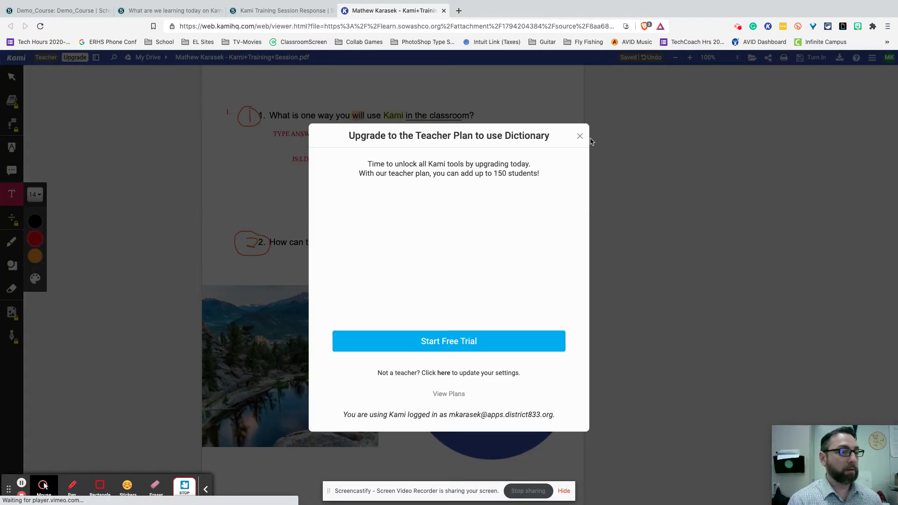
pyautogui.click(580, 136)
pyautogui.click(225, 237)
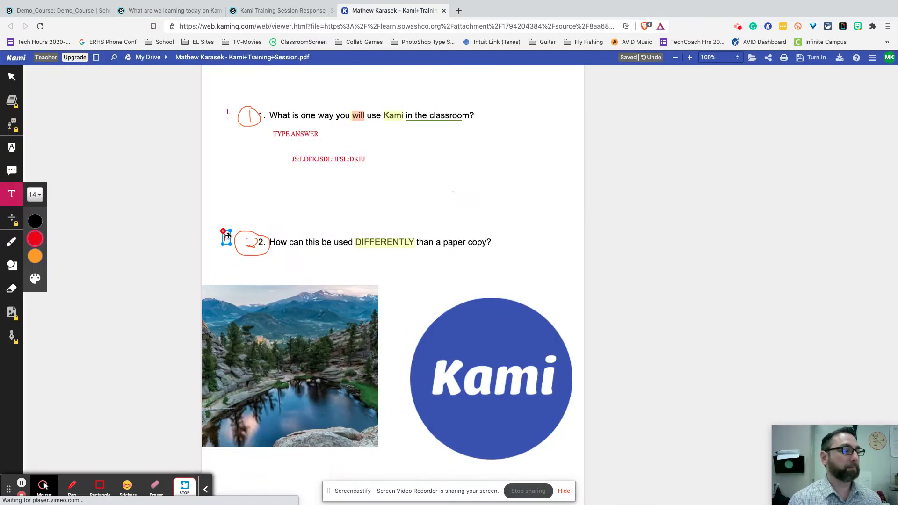
pyautogui.write('2.')
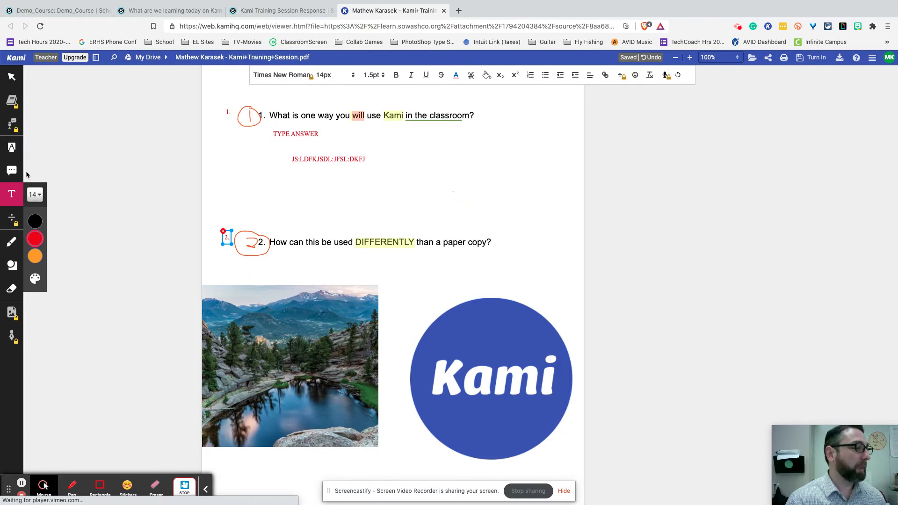
# Highlight "one" in question 1 and "be used" in question 2 in yellow.
pyautogui.click(10, 148)
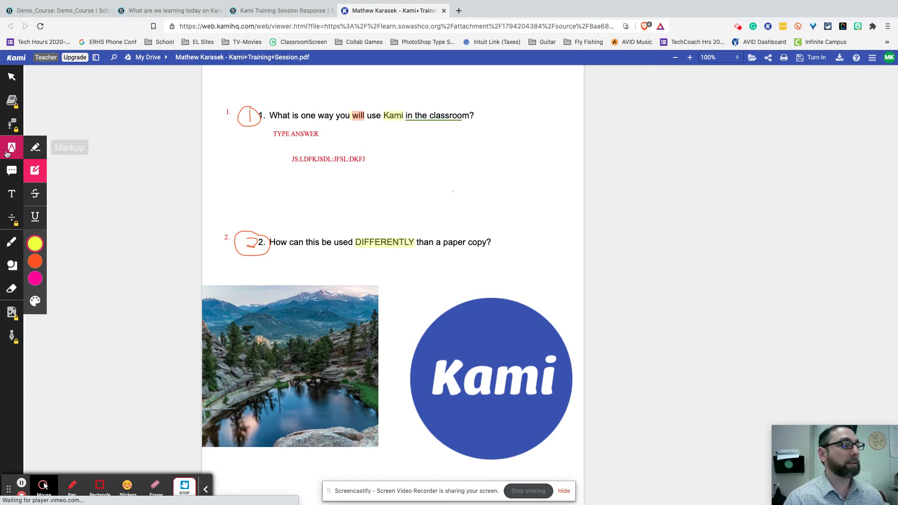
pyautogui.click(35, 147)
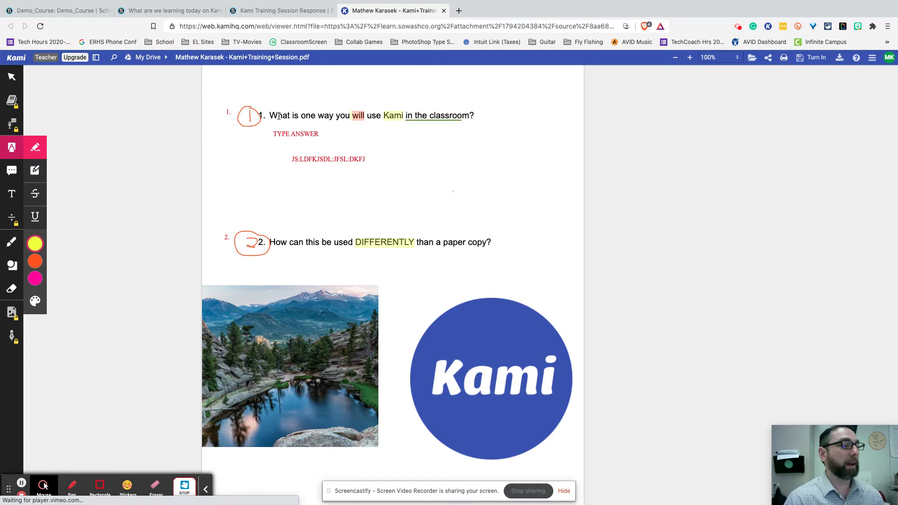
pyautogui.click(303, 116)
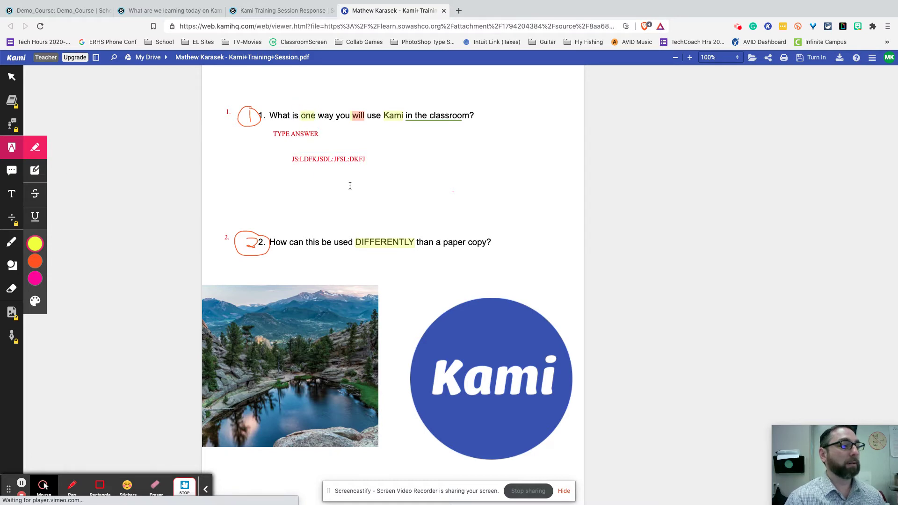
pyautogui.moveTo(322, 244); pyautogui.dragTo(353, 243)
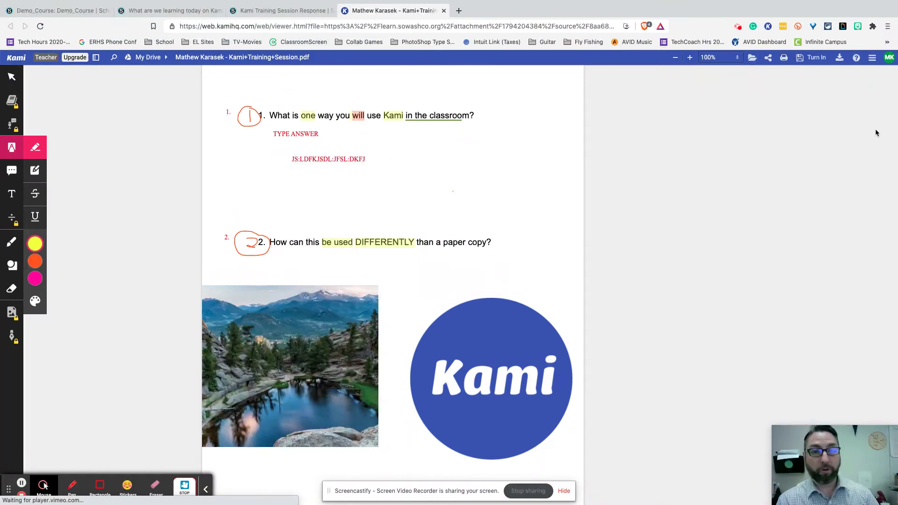
# Review the document's additional options, such as OCR for scanned PDFs, and inspect the underline annotation beneath "in the classroom".
pyautogui.click(872, 59)
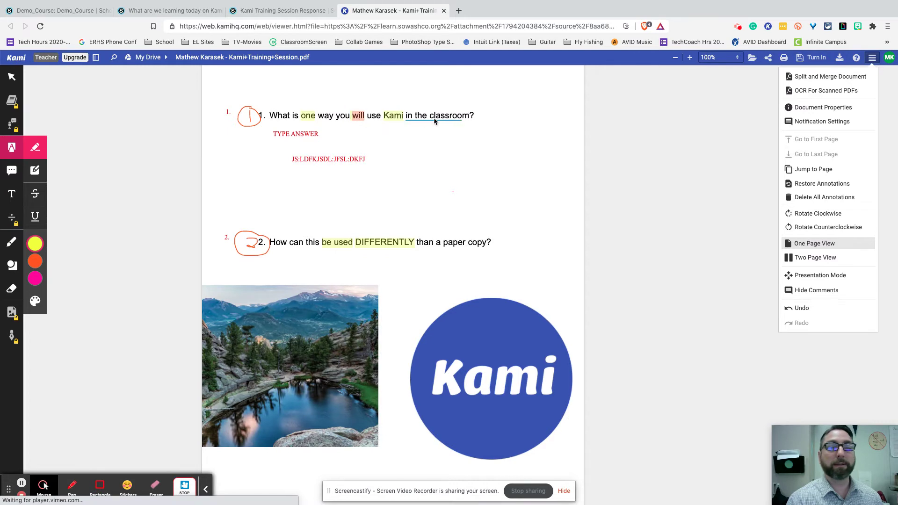
pyautogui.click(447, 120)
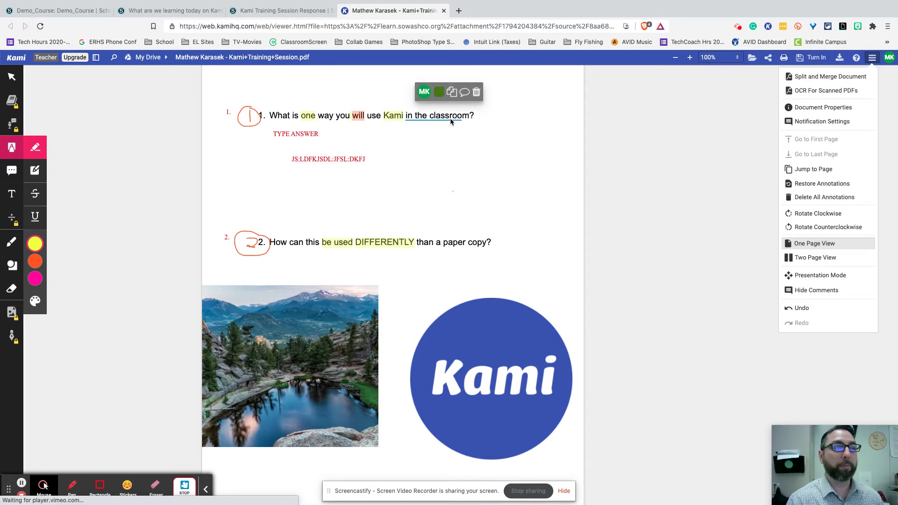
pyautogui.click(647, 137)
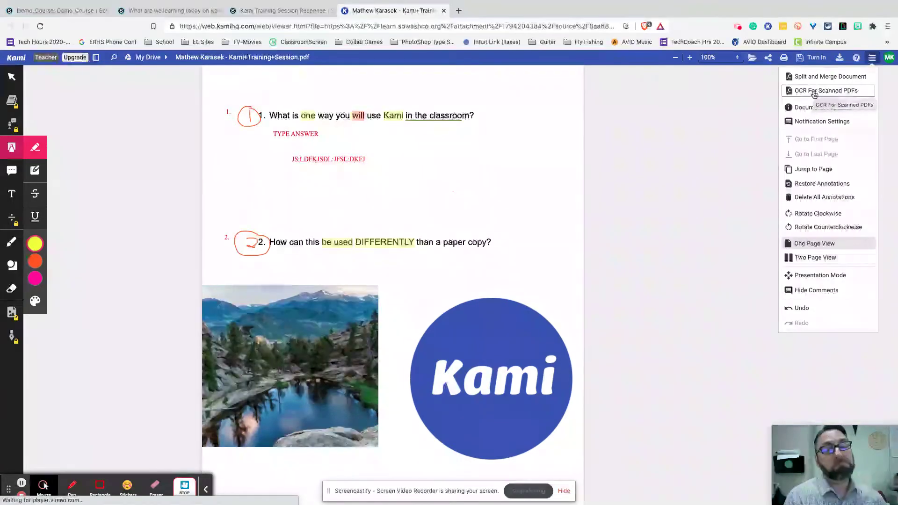
# Draw yellow box highlights over the Kami logo's lettering and across the blank space below question 2.
pyautogui.click(38, 172)
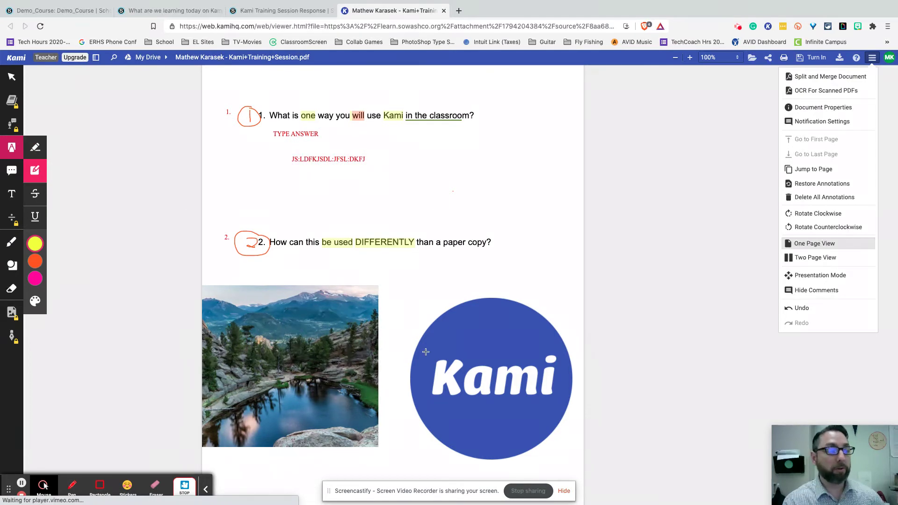
pyautogui.moveTo(426, 353); pyautogui.dragTo(564, 398)
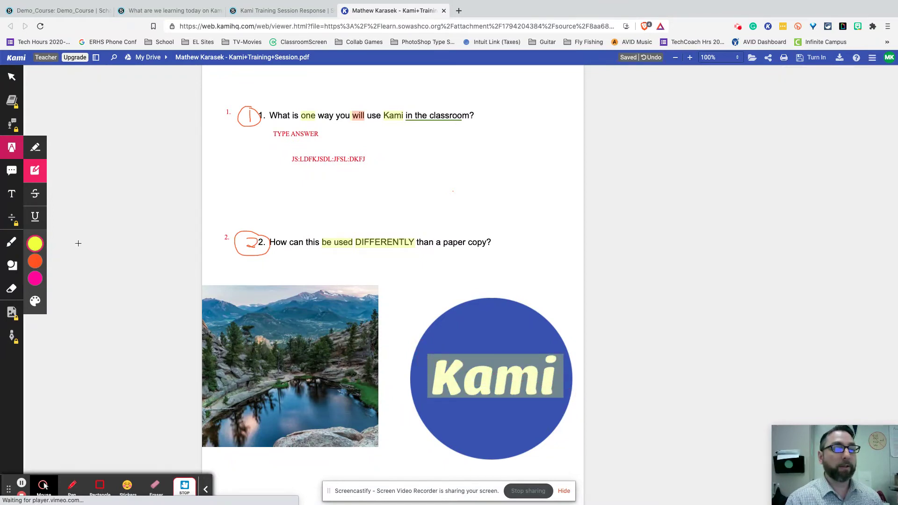
pyautogui.moveTo(290, 266); pyautogui.dragTo(366, 272)
# Underline the word "What" at the start of question 1.
pyautogui.click(36, 216)
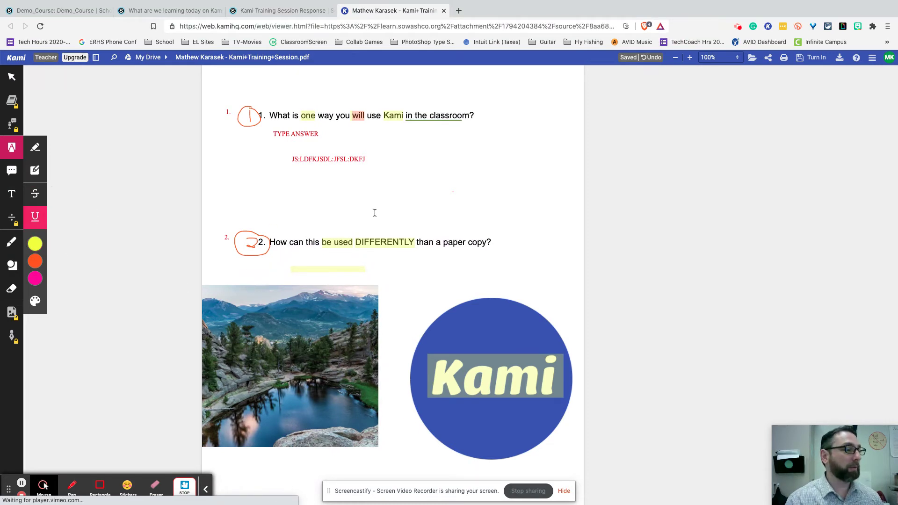
pyautogui.click(497, 417)
pyautogui.moveTo(473, 352)
pyautogui.mouseDown()
pyautogui.moveTo(544, 359)
pyautogui.moveTo(475, 356)
pyautogui.mouseUp()
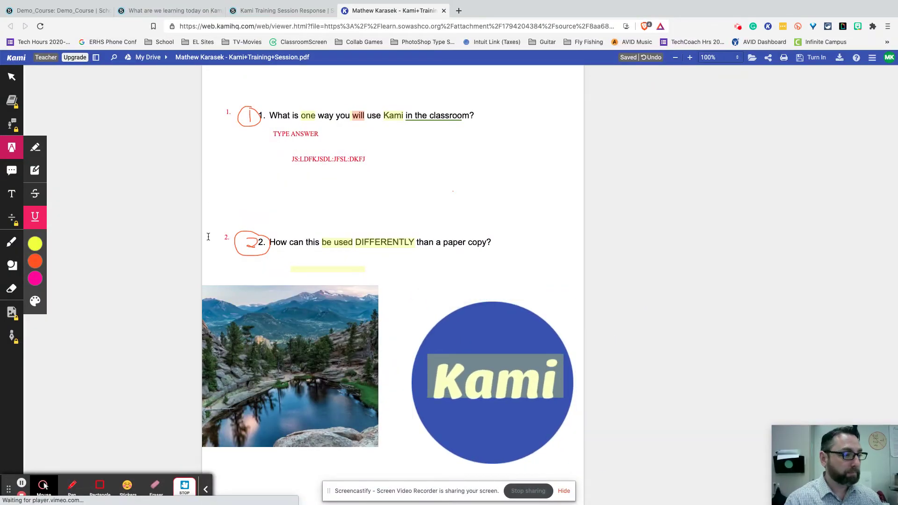
pyautogui.moveTo(290, 117); pyautogui.dragTo(220, 243)
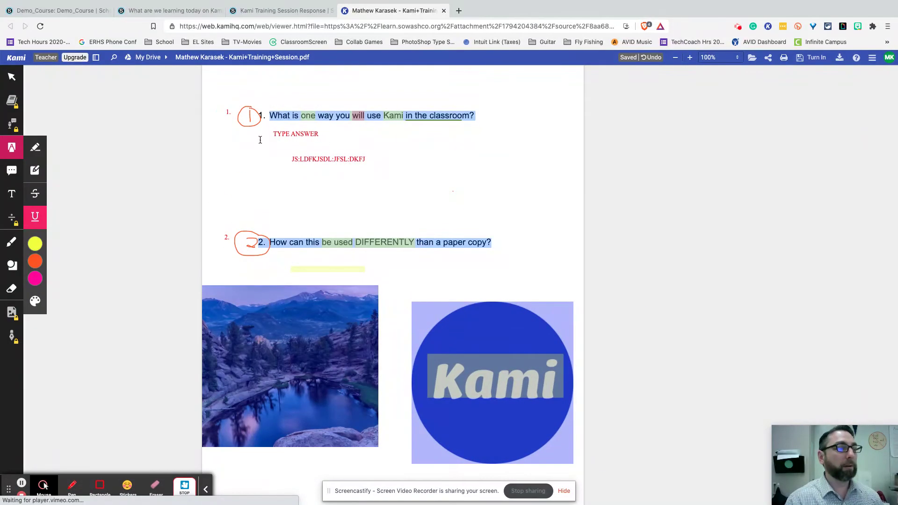
pyautogui.click(276, 116)
pyautogui.moveTo(270, 116); pyautogui.dragTo(291, 118)
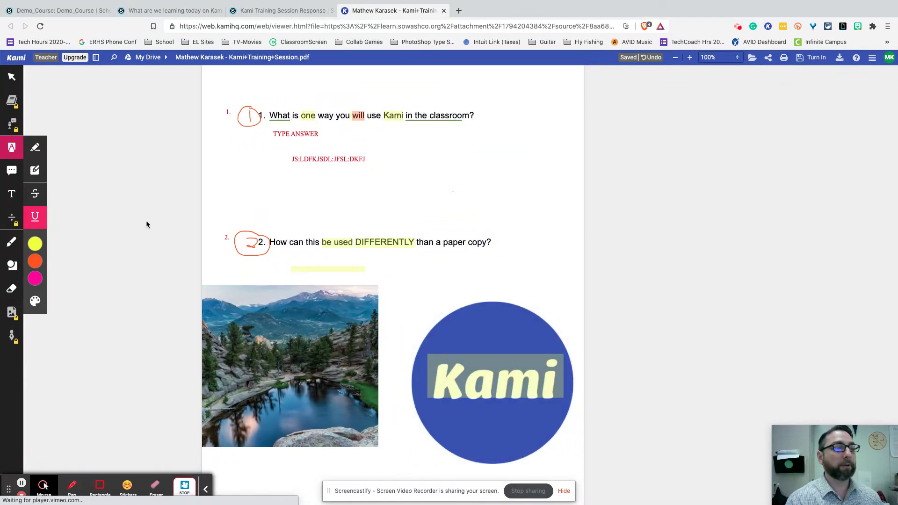
# Review the document's turn-in and saving options and the available shape tools.
pyautogui.moveTo(37, 253)
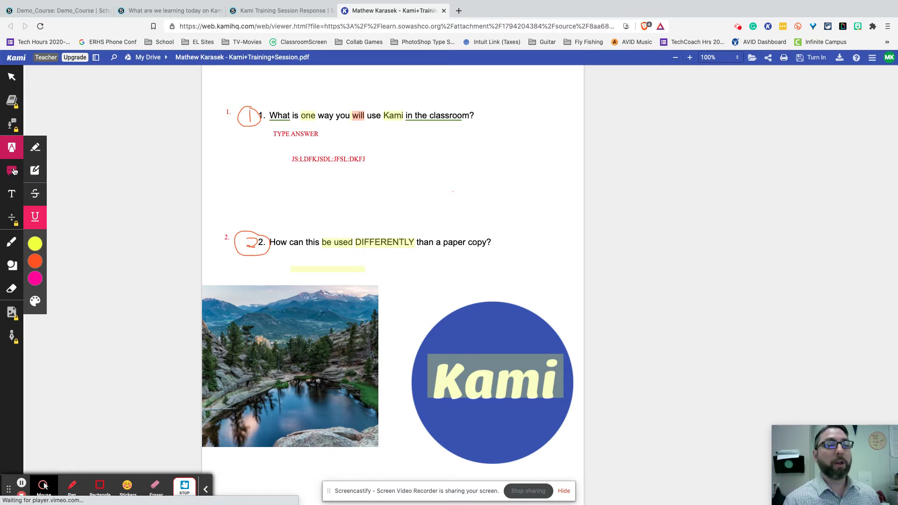
pyautogui.click(806, 61)
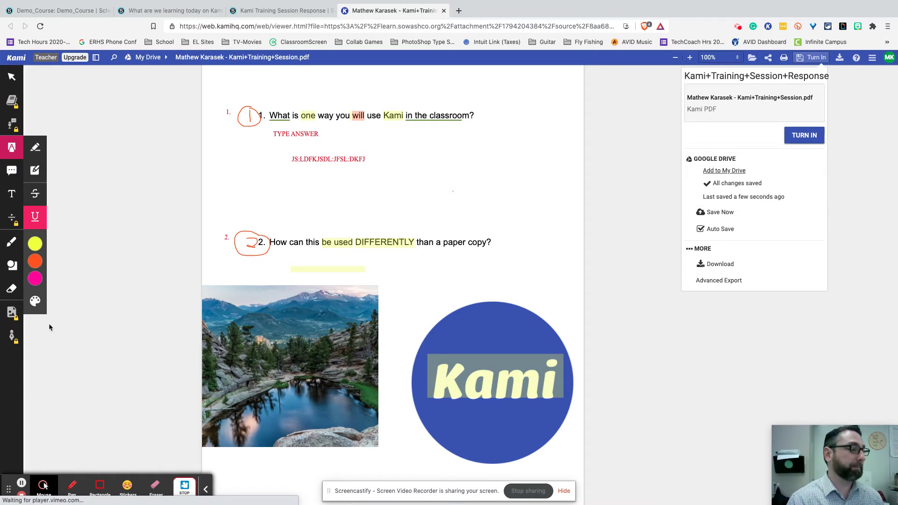
pyautogui.click(12, 247)
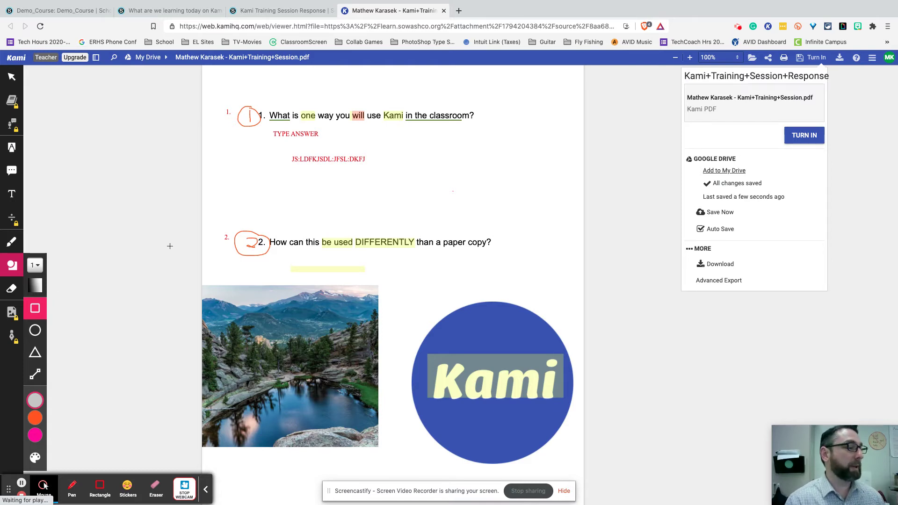
# Erase the freehand circle around the hand-drawn 1 beside question 1.
pyautogui.click(12, 289)
pyautogui.moveTo(240, 102); pyautogui.dragTo(253, 149)
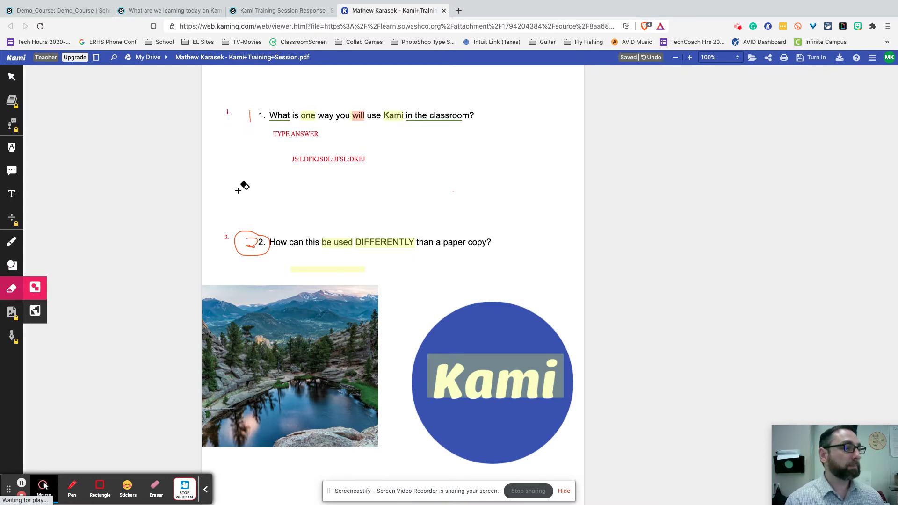
pyautogui.click(13, 312)
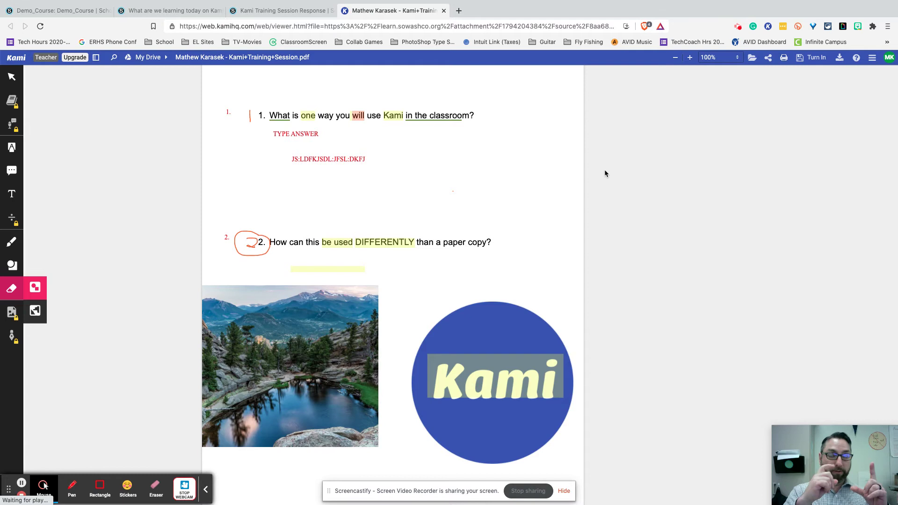
# Search Google Images for "kami" in a new browser tab and open the "Kami: PDF & Document Annotation App" picture.
pyautogui.click(458, 10)
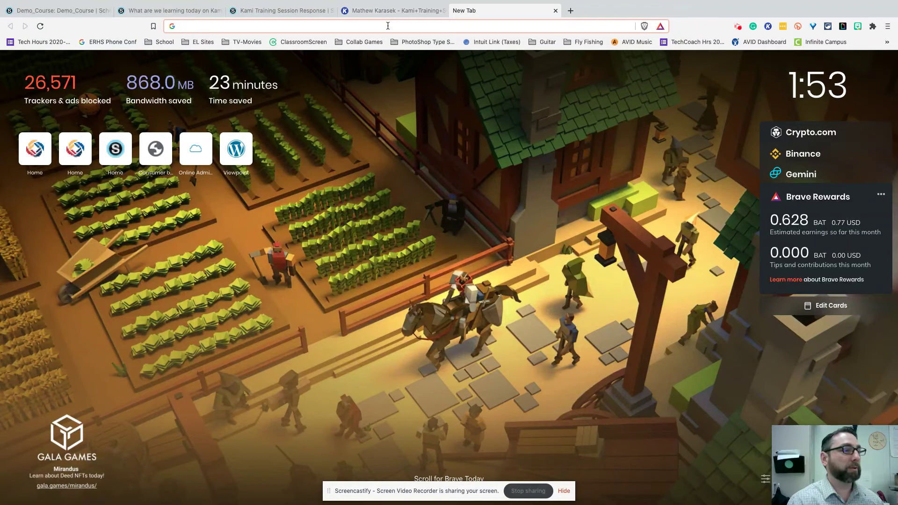
pyautogui.write('kami')
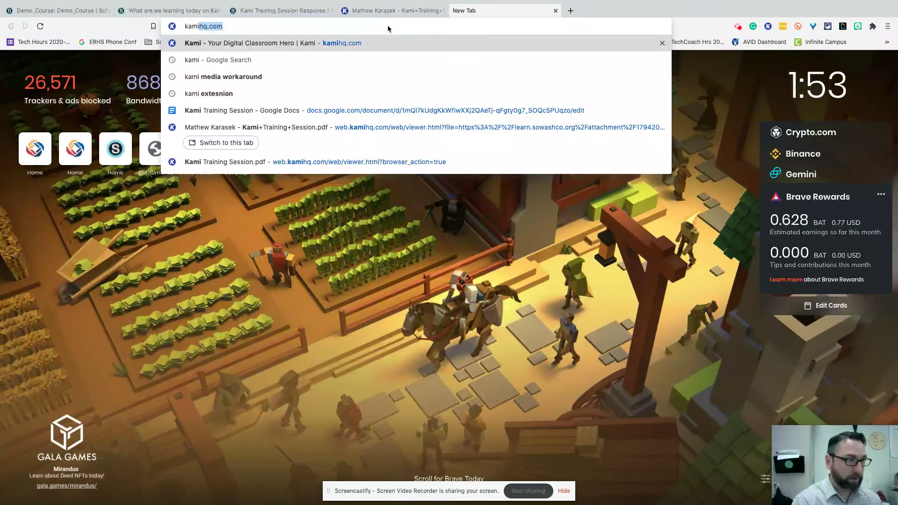
pyautogui.press('Delete')
pyautogui.press('Return')
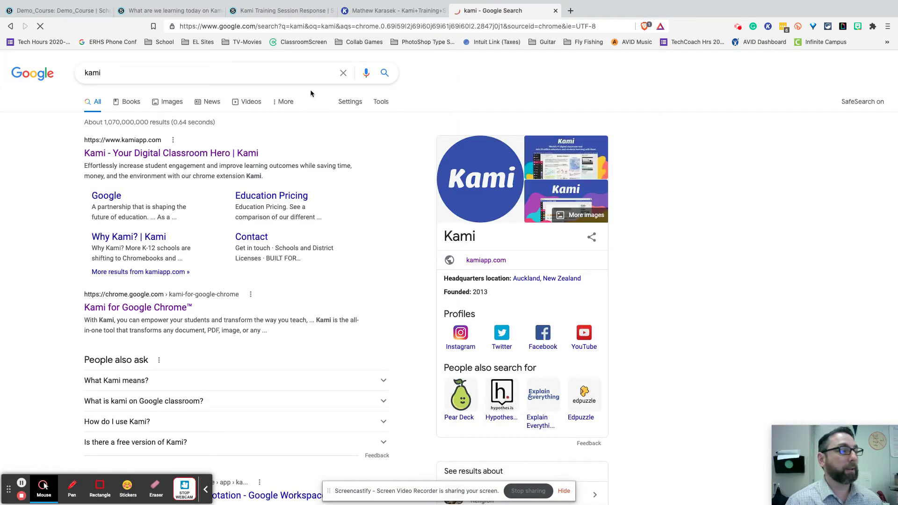
pyautogui.click(169, 104)
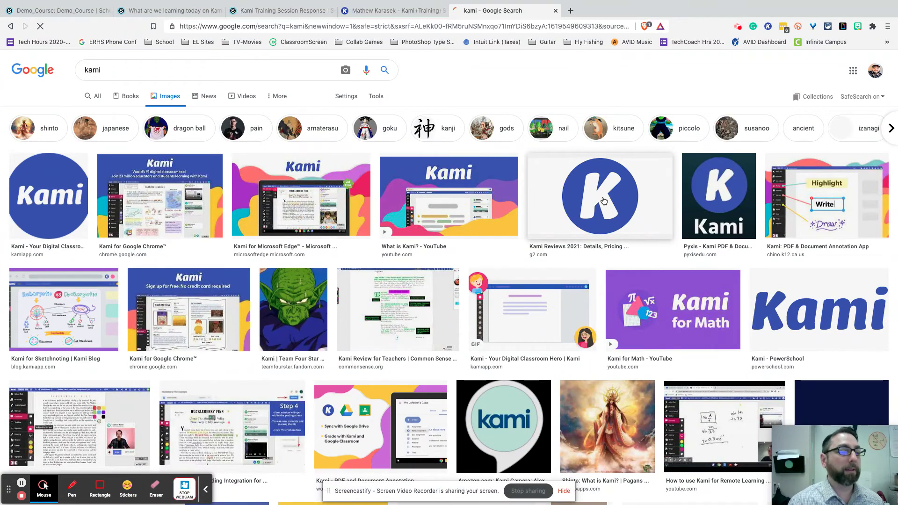
pyautogui.moveTo(723, 189); pyautogui.dragTo(723, 189)
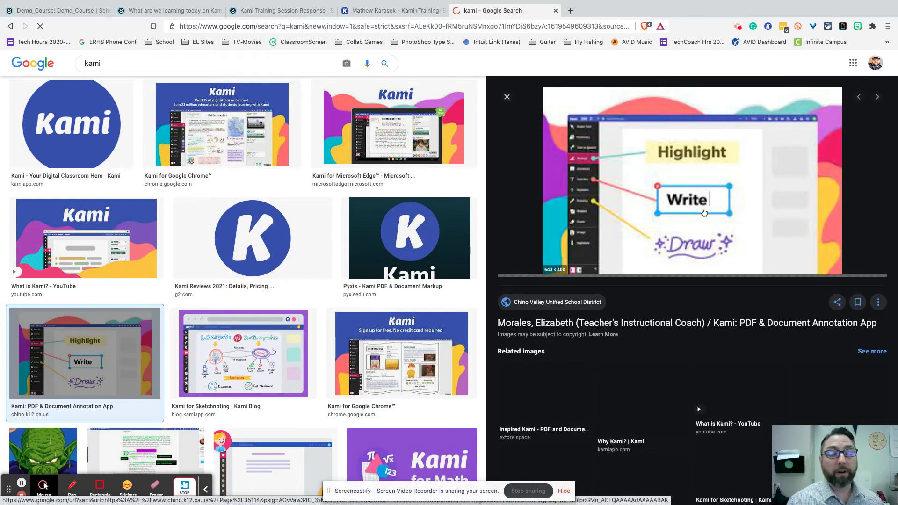
# Copy the enlarged preview picture showing "Highlight", "Write" and "Draw" to the clipboard.
pyautogui.rightClick(84, 365)
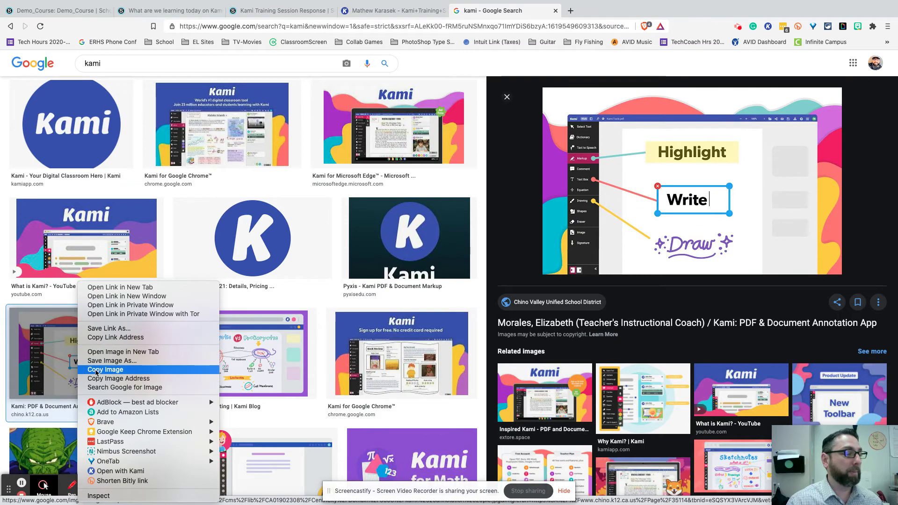
pyautogui.rightClick(711, 196)
pyautogui.rightClick(711, 195)
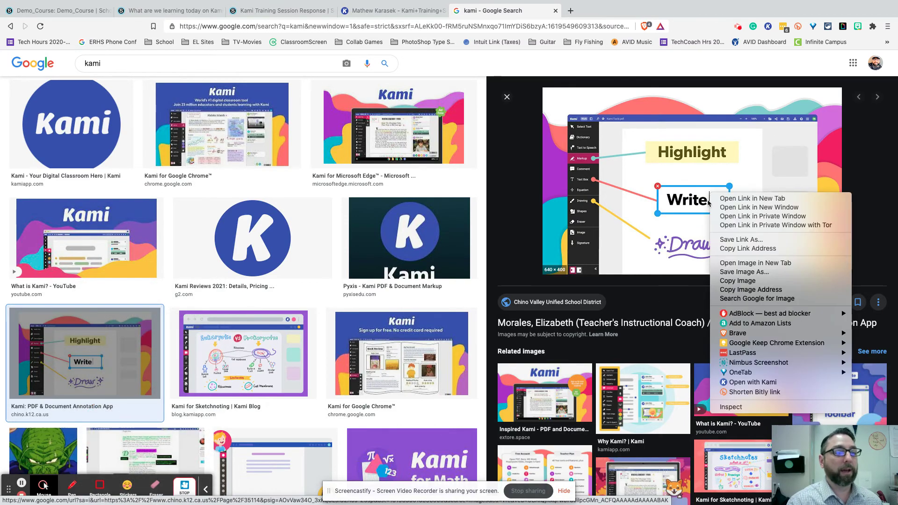
pyautogui.click(739, 281)
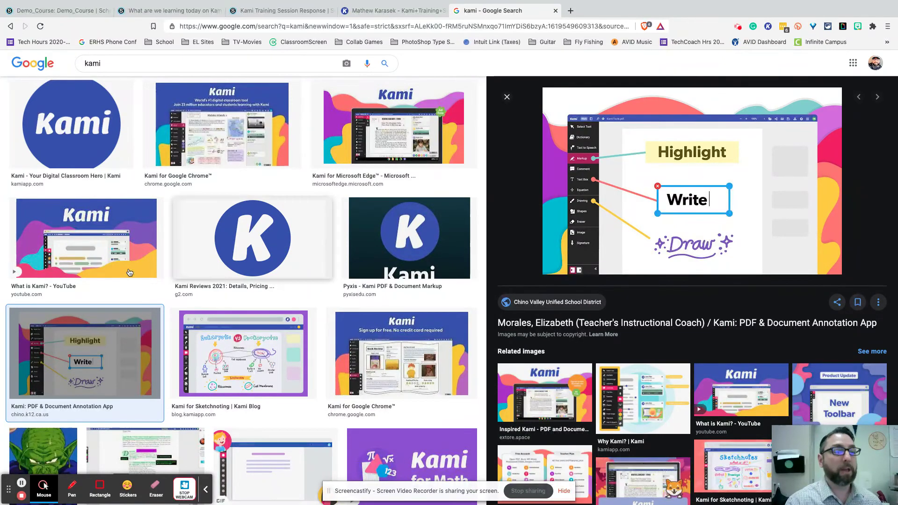
pyautogui.rightClick(660, 193)
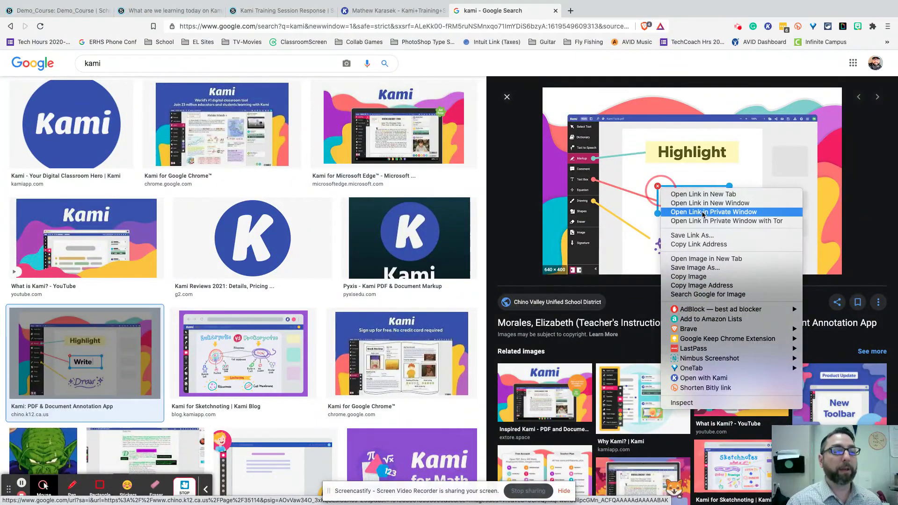
pyautogui.click(689, 276)
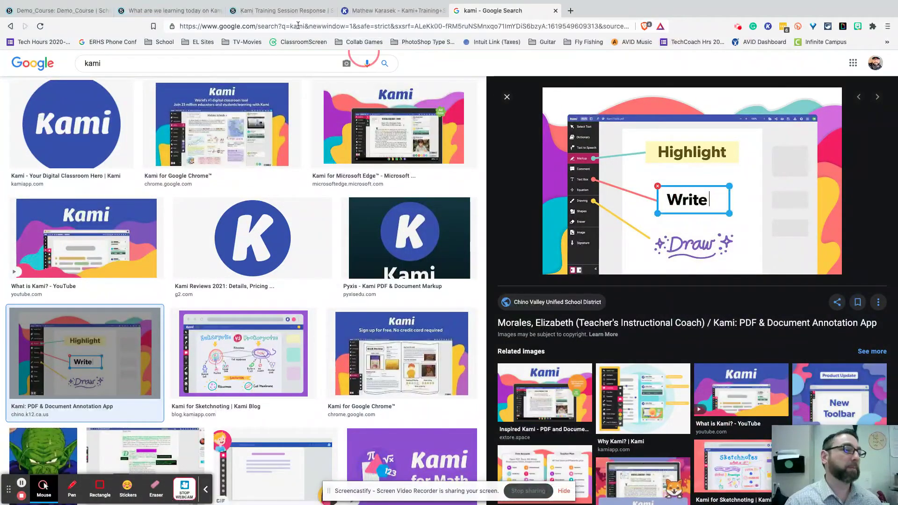
# Paste the copied picture into the PDF open in Kami, place it near question 1 and shrink it to fit above question 2.
pyautogui.click(383, 17)
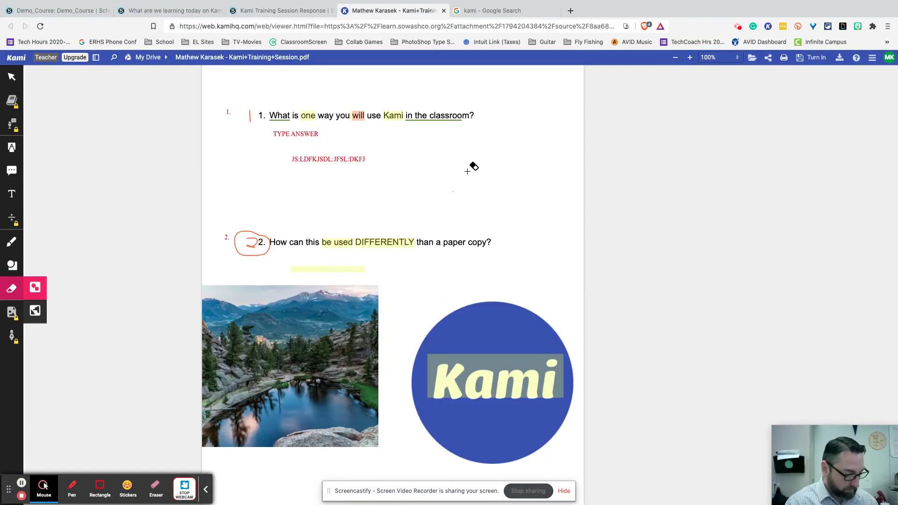
pyautogui.press('super+v')
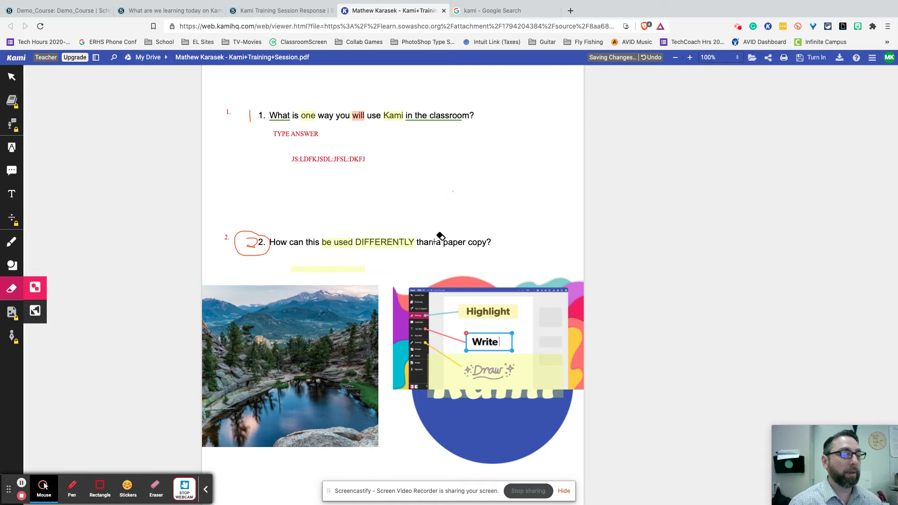
pyautogui.click(11, 77)
pyautogui.click(437, 294)
pyautogui.moveTo(437, 295)
pyautogui.mouseDown()
pyautogui.moveTo(396, 208)
pyautogui.moveTo(383, 132)
pyautogui.moveTo(354, 260)
pyautogui.moveTo(361, 138)
pyautogui.mouseUp()
pyautogui.click(509, 236)
pyautogui.moveTo(509, 234); pyautogui.dragTo(475, 213)
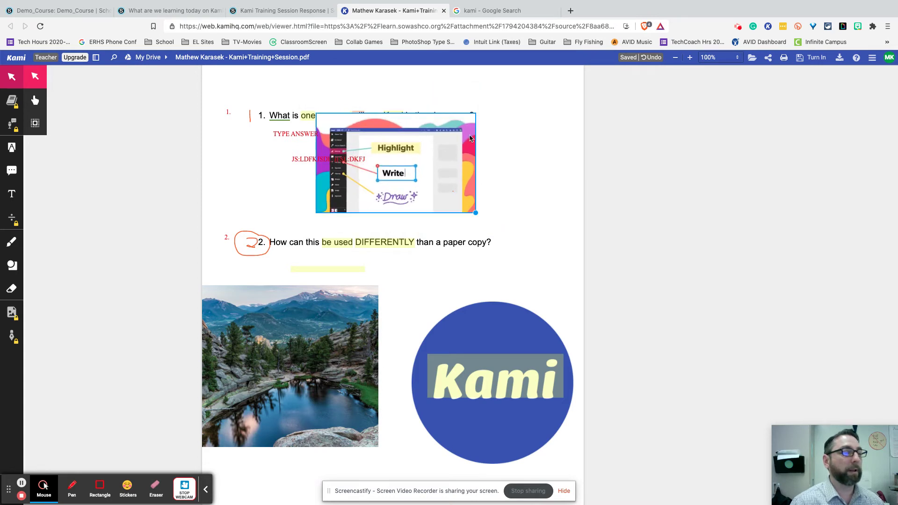
# Move the pasted picture into the blank space beside the typed answer, between the two questions, and deselect it.
pyautogui.click(442, 164)
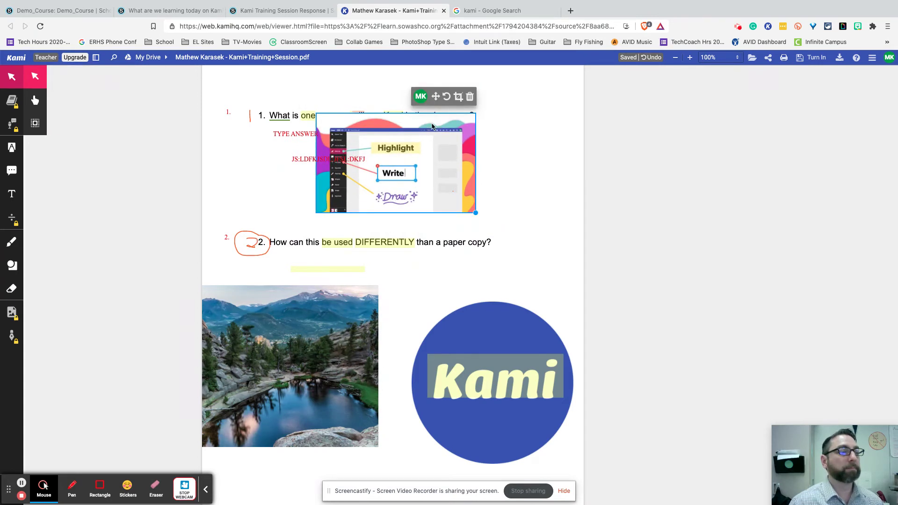
pyautogui.click(476, 175)
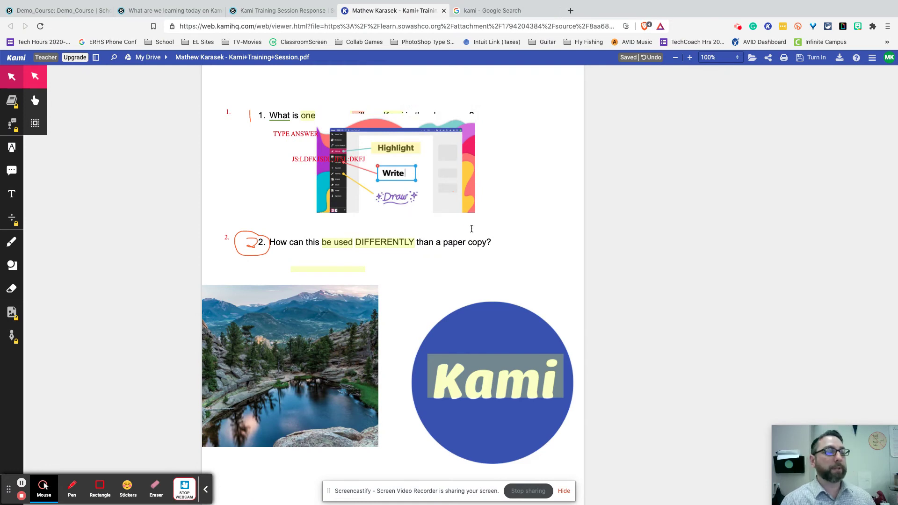
pyautogui.click(452, 208)
pyautogui.moveTo(445, 178); pyautogui.dragTo(513, 187)
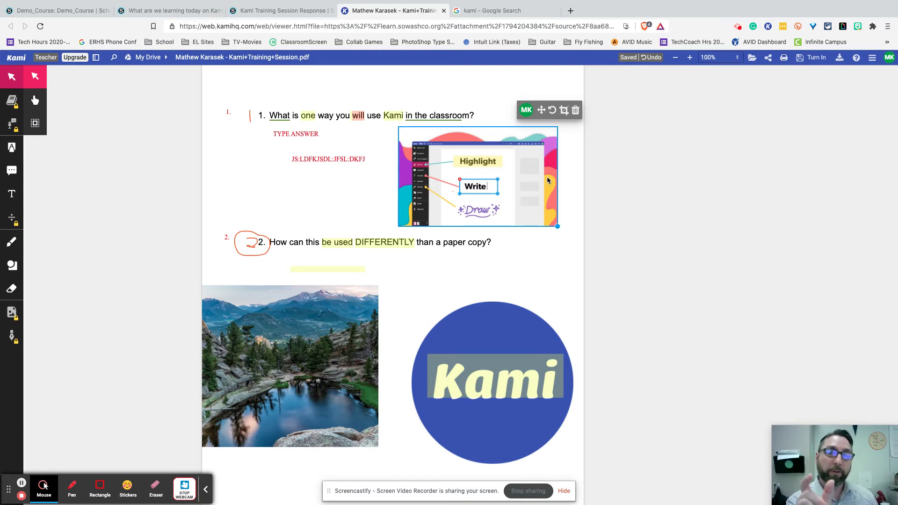
pyautogui.click(618, 135)
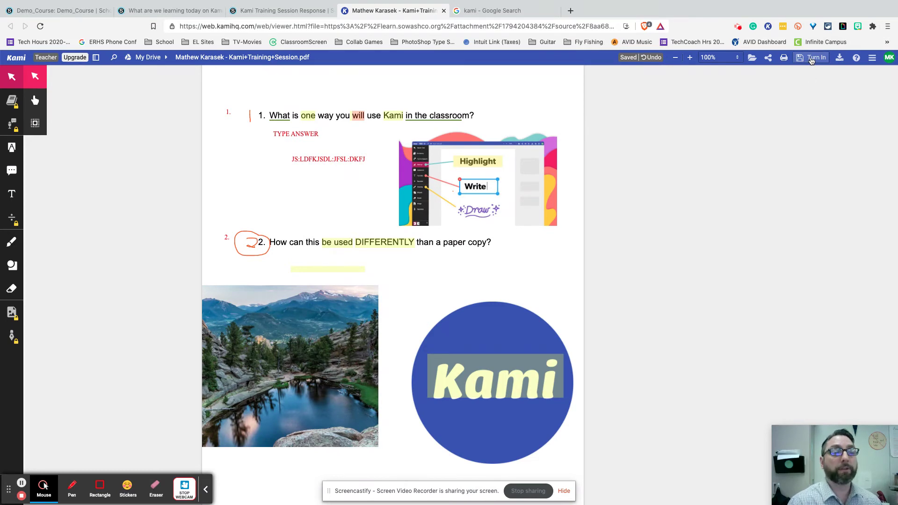
# Review the PDF's turn-in options in Kami alongside the turn-in directions on the Kami Training Session Response assignment page in Schoology.
pyautogui.click(811, 59)
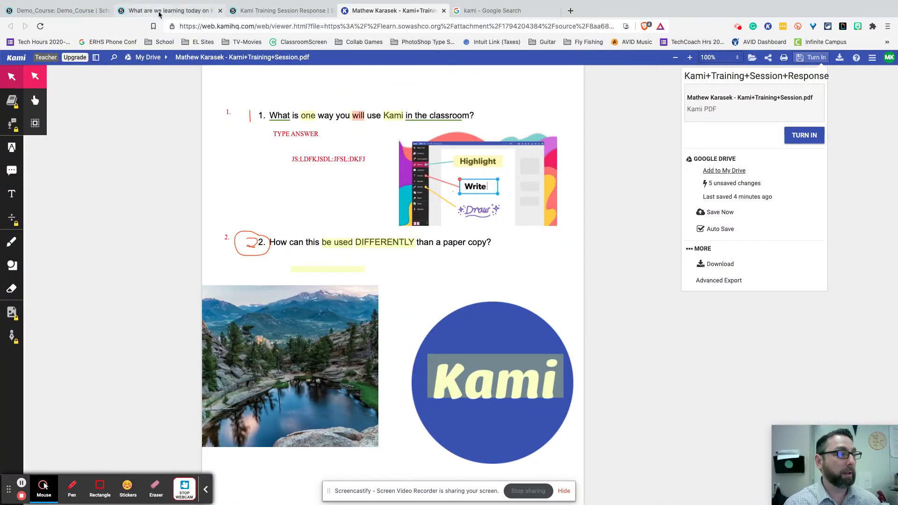
pyautogui.click(263, 12)
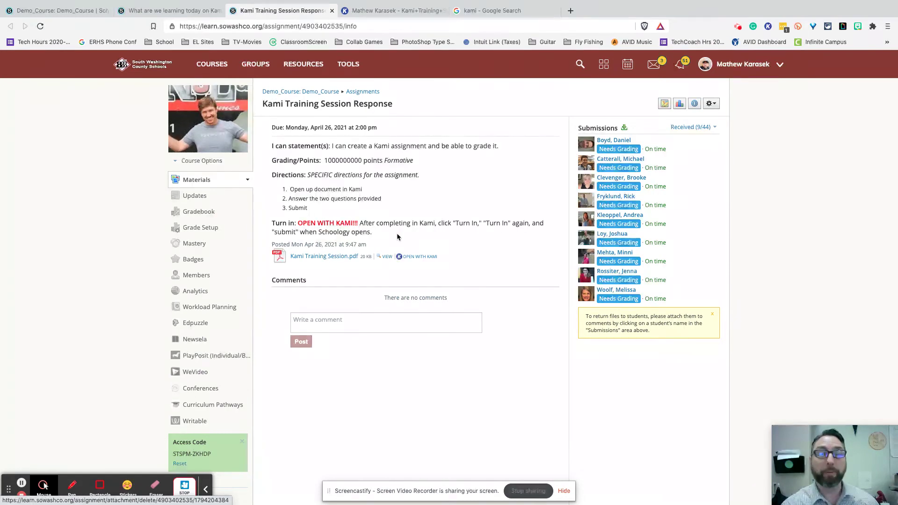
pyautogui.click(404, 10)
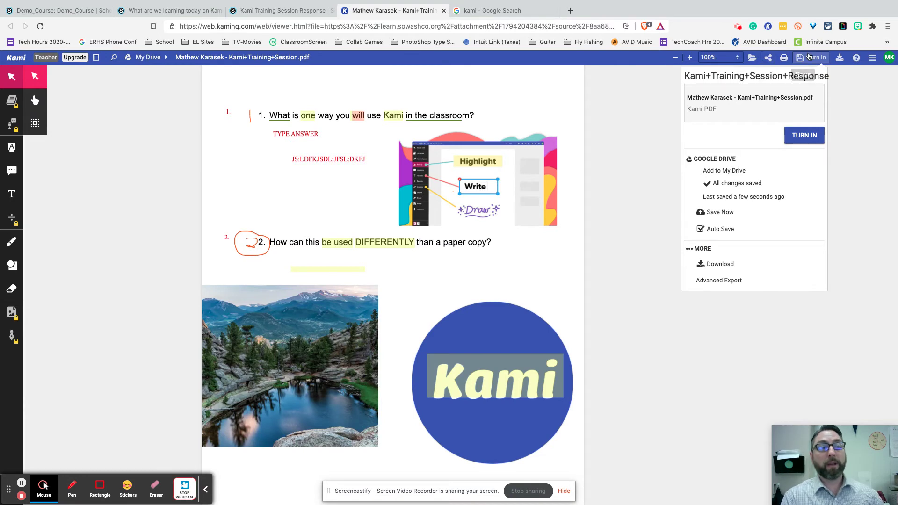
pyautogui.click(301, 17)
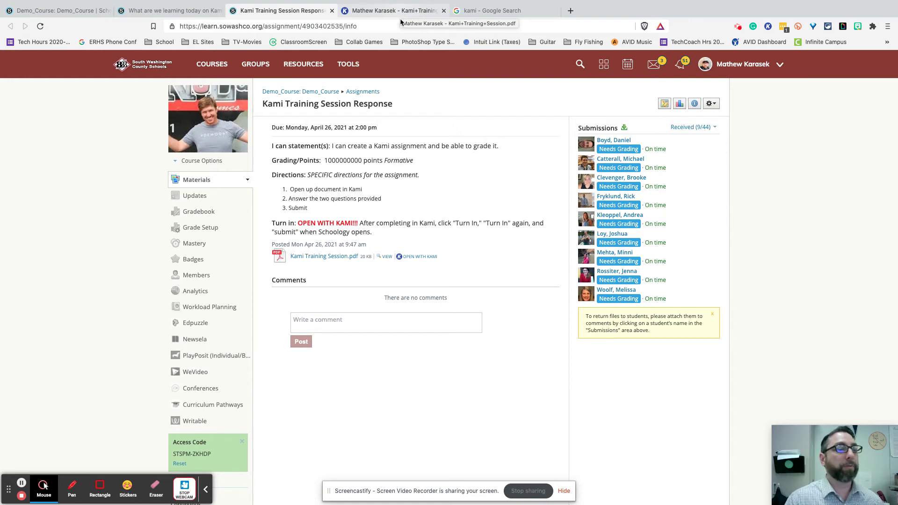
# Open the first listed student's submission in the Schoology assignment and switch to Revision 1.
pyautogui.click(590, 147)
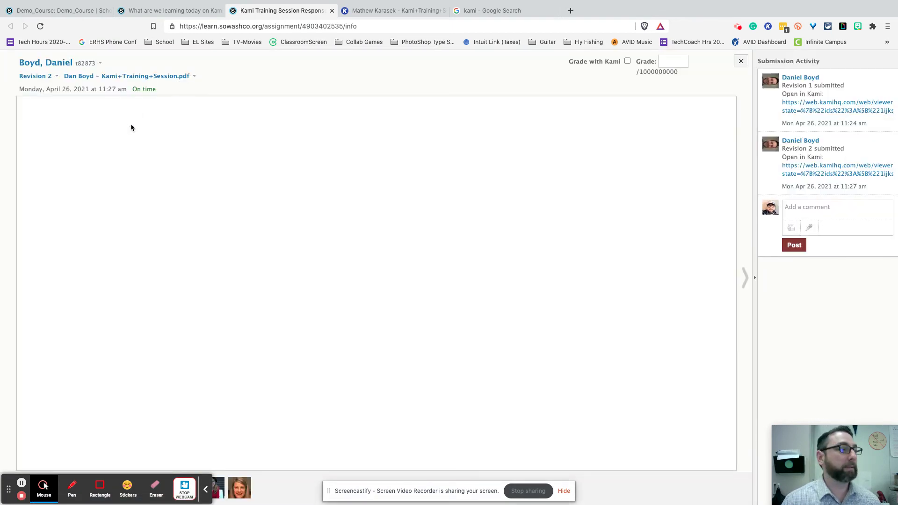
pyautogui.click(49, 76)
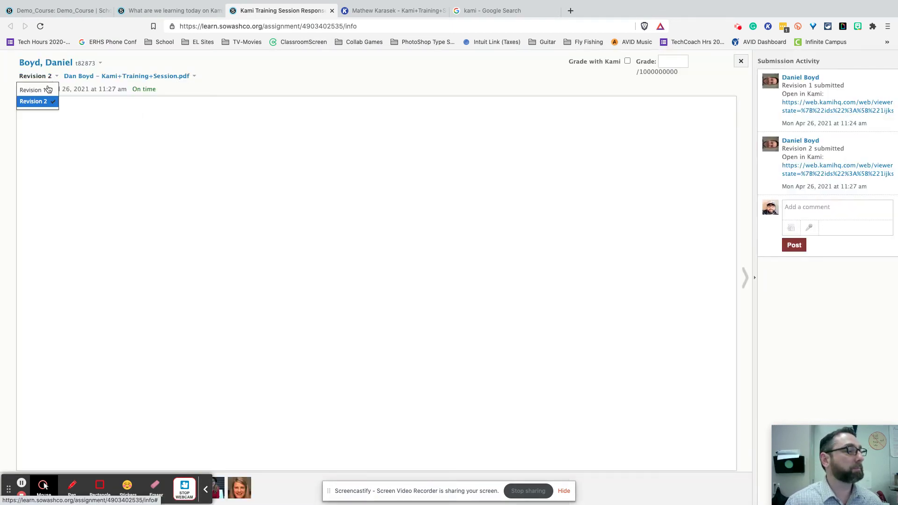
pyautogui.click(48, 89)
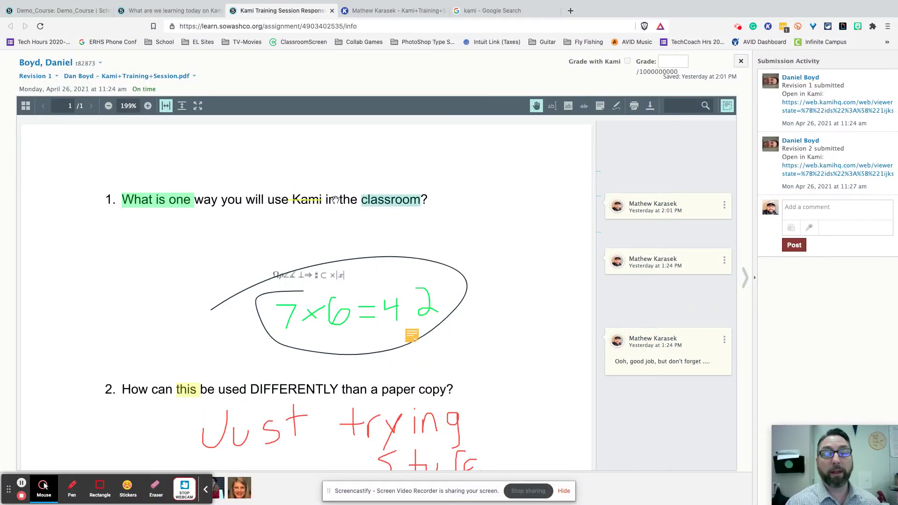
# Draw a freehand loop around the words "use Kami in the classroom" in question 1 of the student's submission.
pyautogui.click(617, 107)
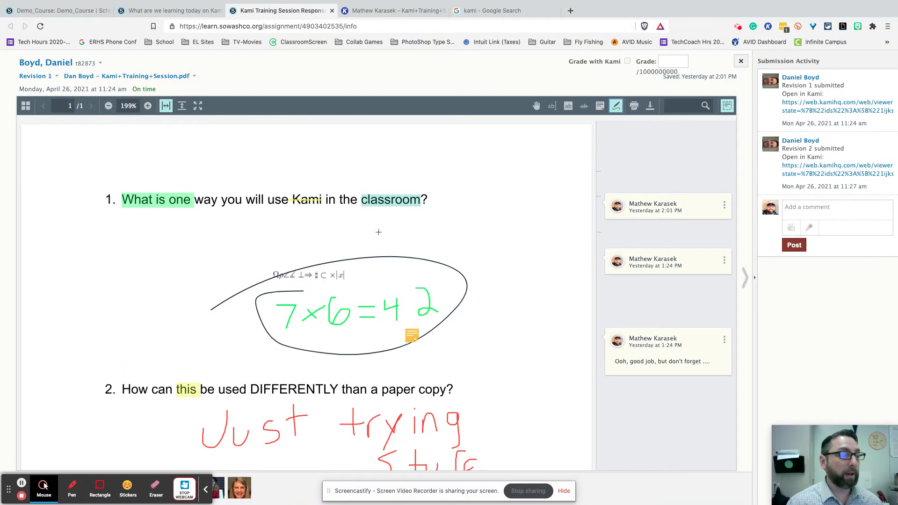
pyautogui.click(601, 107)
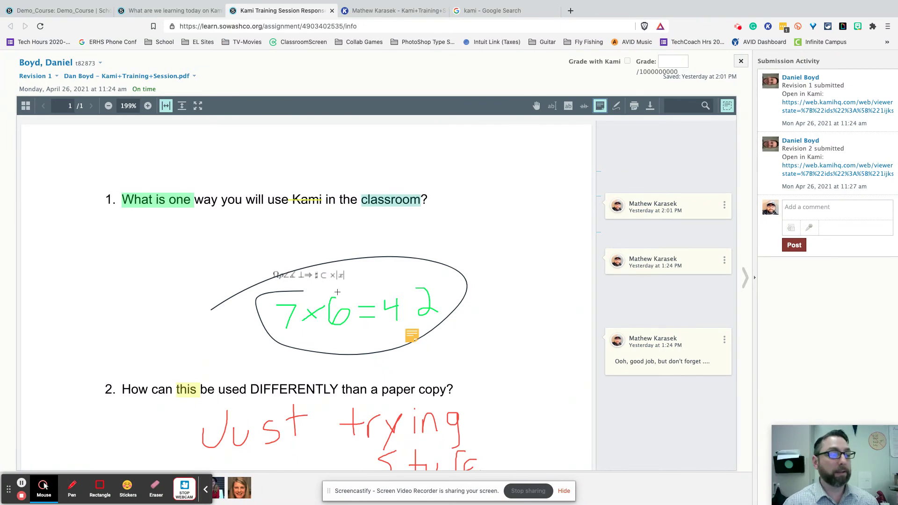
pyautogui.click(616, 105)
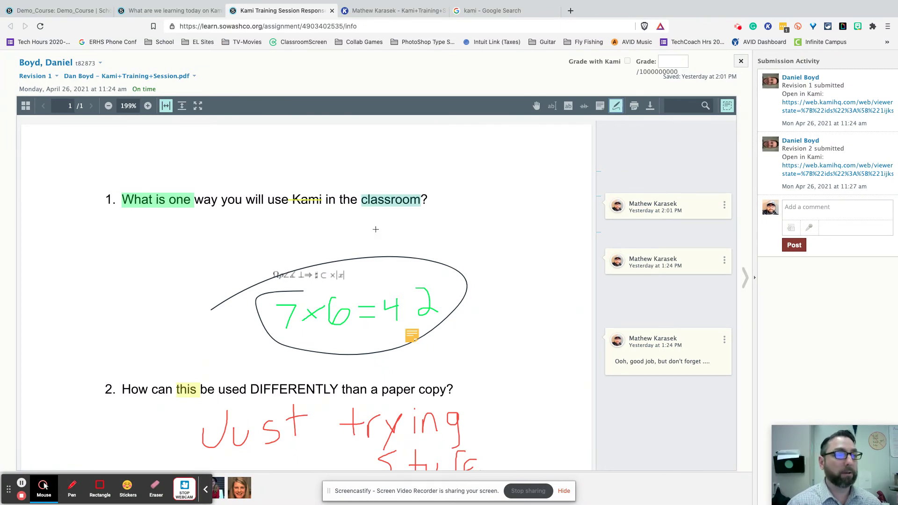
pyautogui.moveTo(334, 184)
pyautogui.mouseDown()
pyautogui.moveTo(261, 175)
pyautogui.moveTo(431, 211)
pyautogui.moveTo(283, 167)
pyautogui.mouseUp()
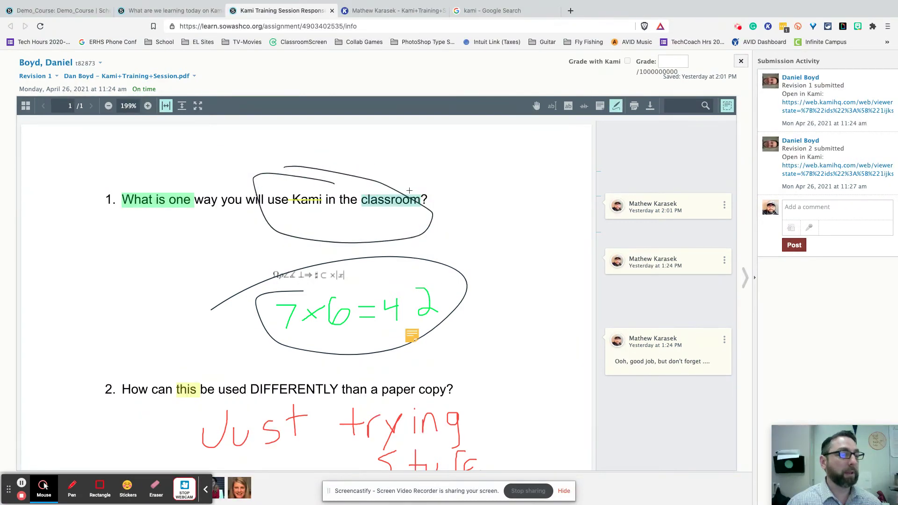
# Add a note reading "adsf" at the end of question 1 and save it.
pyautogui.click(600, 105)
pyautogui.click(436, 204)
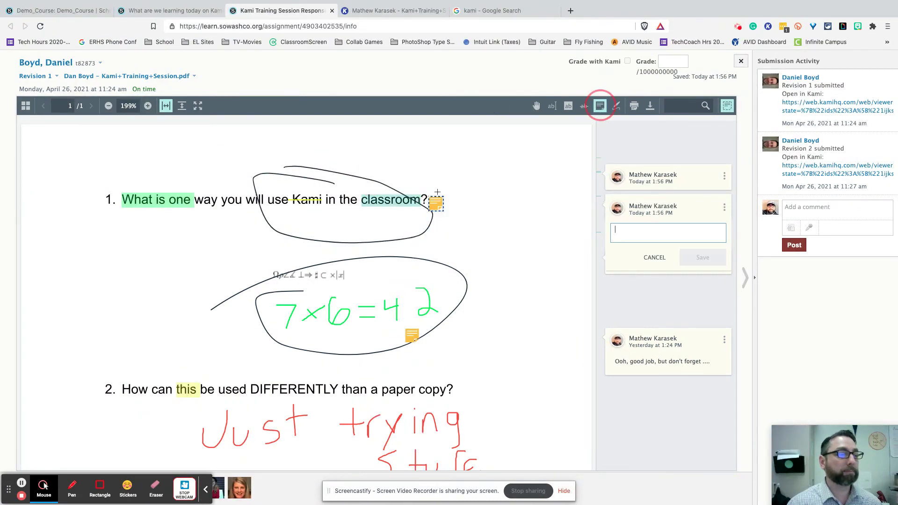
pyautogui.write('adsf')
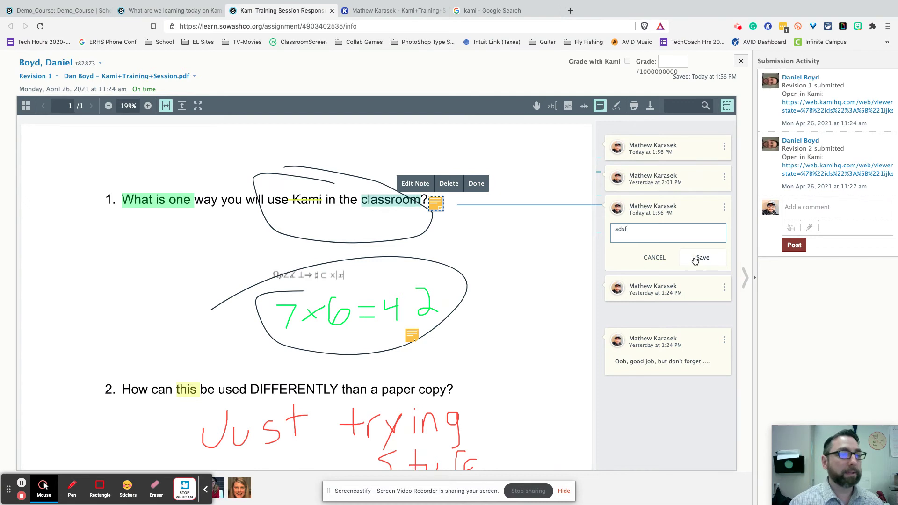
pyautogui.click(704, 258)
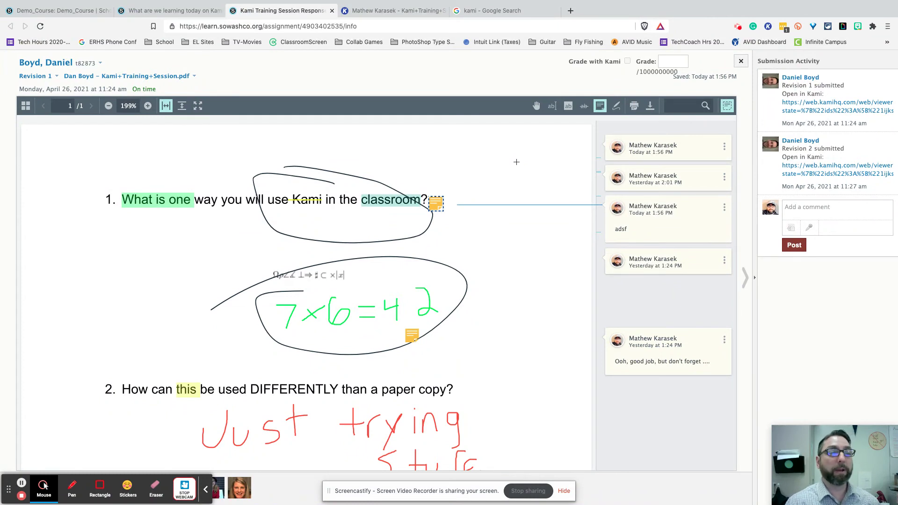
# Examine the grade scale and grade comment fields for Revision 1, glance at the PDF in Kami, and close the submission.
pyautogui.click(672, 62)
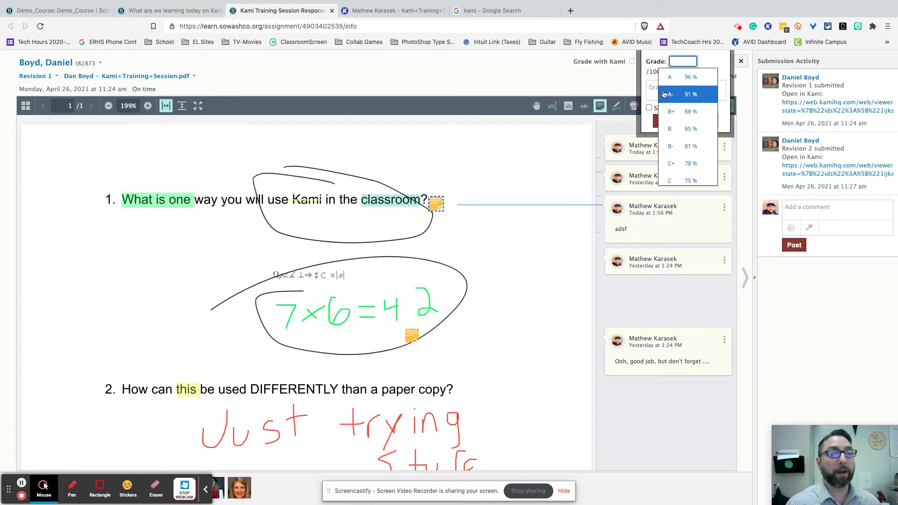
pyautogui.click(651, 89)
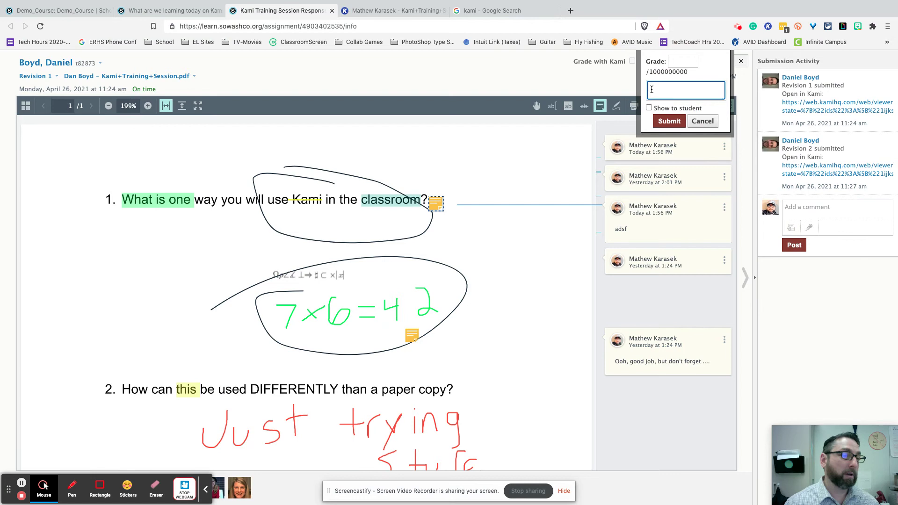
pyautogui.click(407, 11)
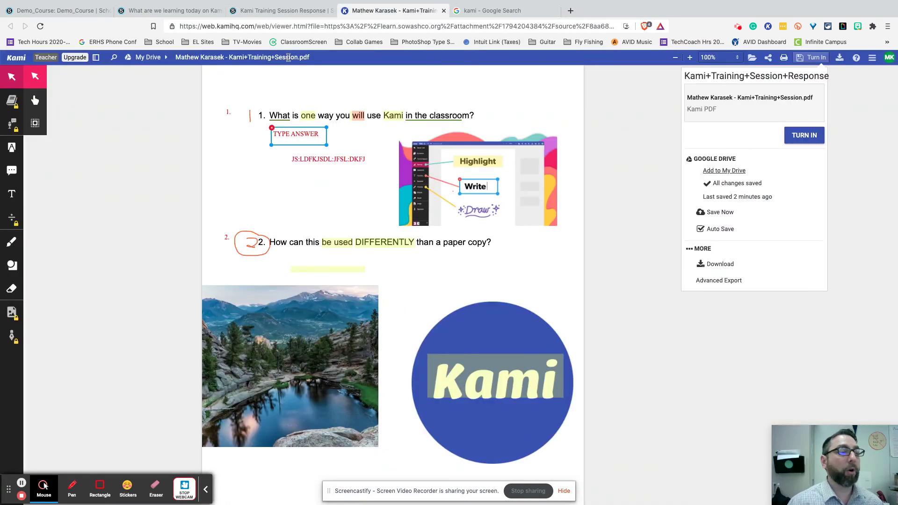
pyautogui.click(278, 11)
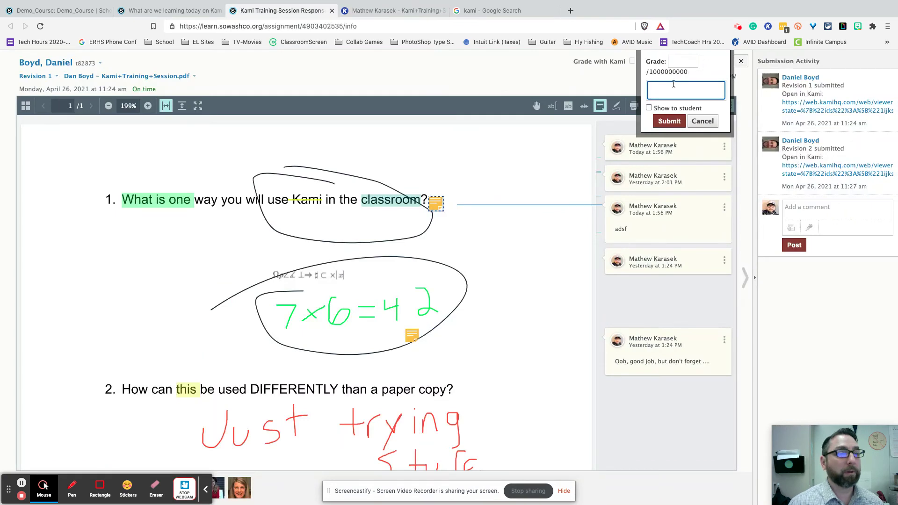
pyautogui.click(735, 61)
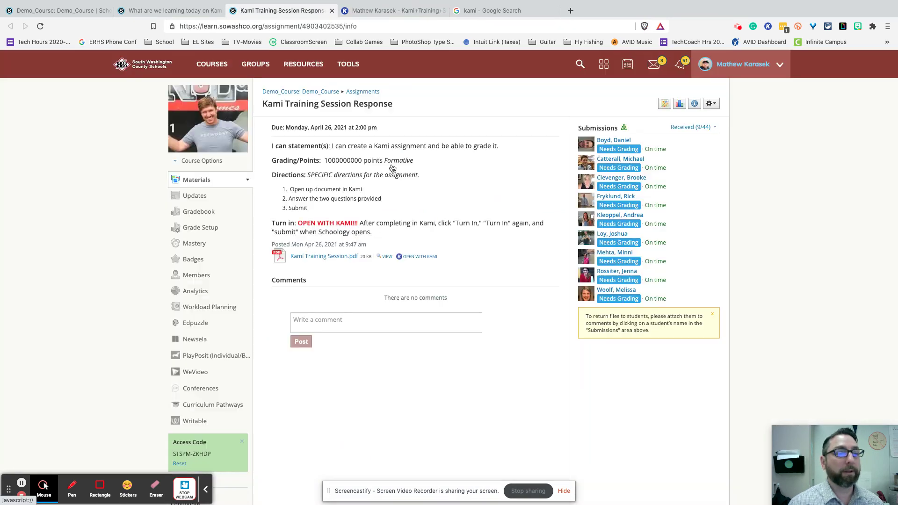
# Switch to the annotated PDF in Kami, review its turn-in options again, and return to the Schoology assignment page.
pyautogui.click(424, 258)
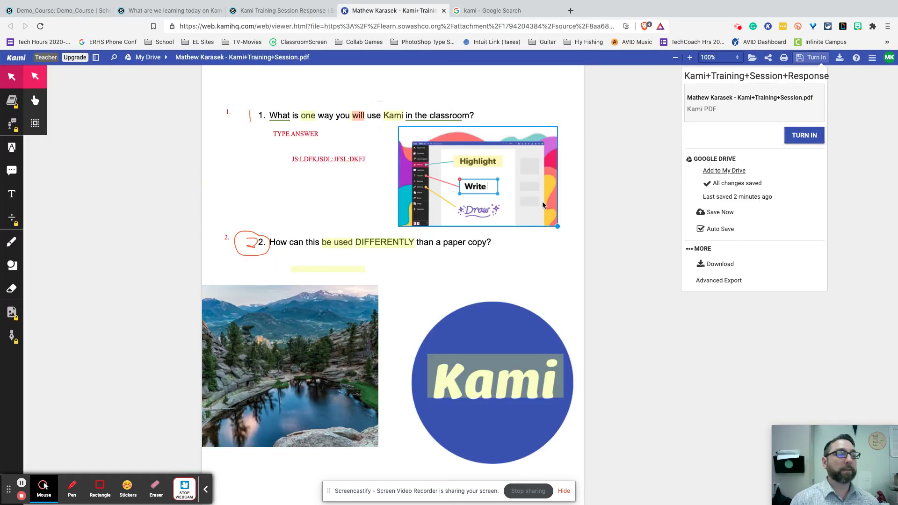
pyautogui.click(422, 196)
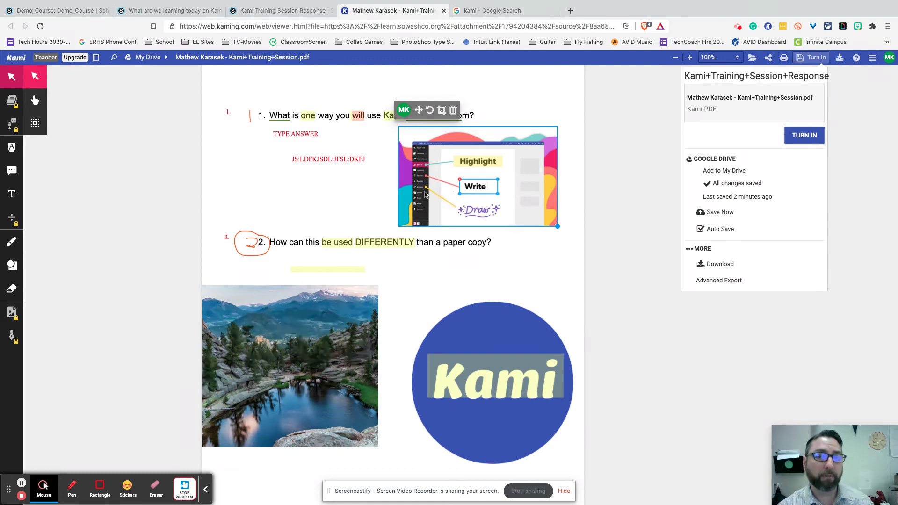
pyautogui.click(813, 58)
pyautogui.click(813, 60)
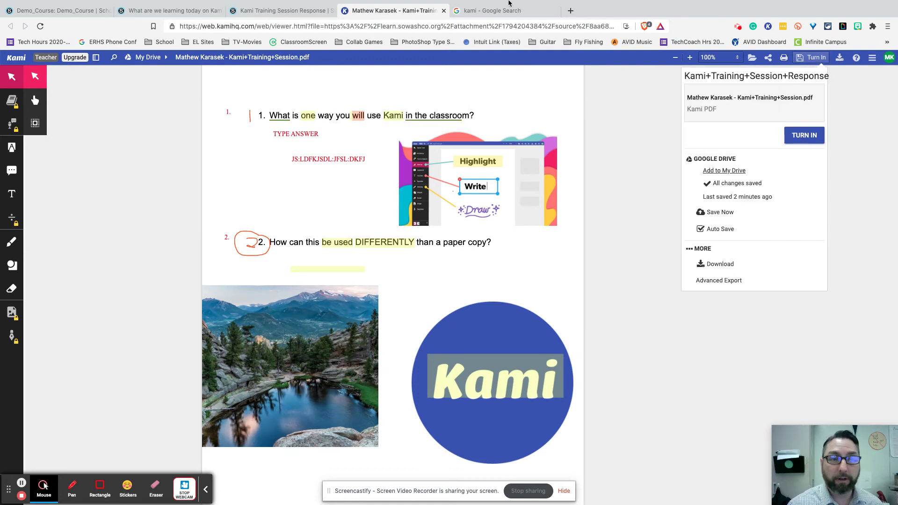
pyautogui.click(303, 9)
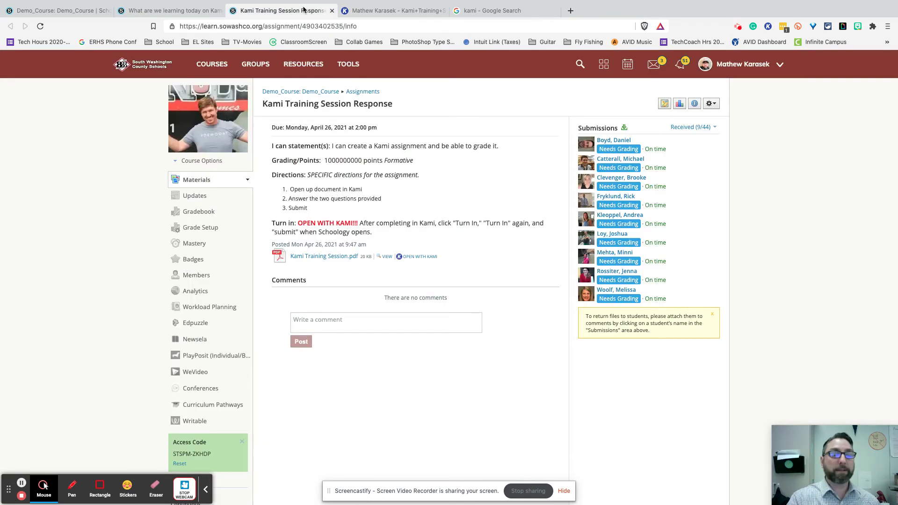
# Review the feedback marks on Revision 2 of the first student's submission and its grading options, then close it.
pyautogui.click(588, 145)
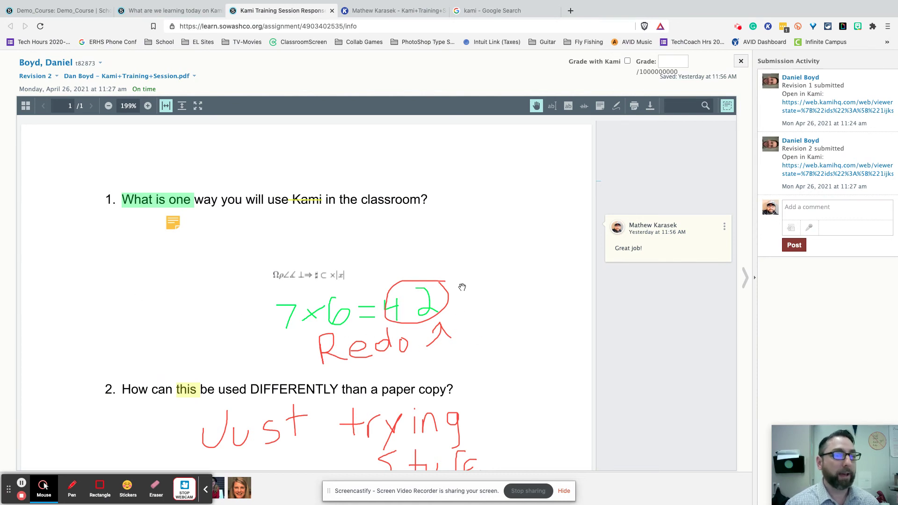
pyautogui.click(670, 62)
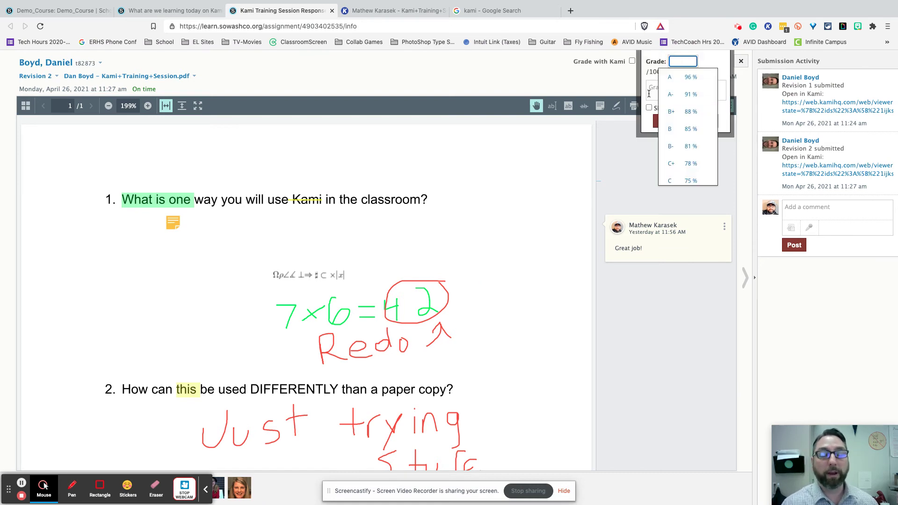
pyautogui.click(645, 122)
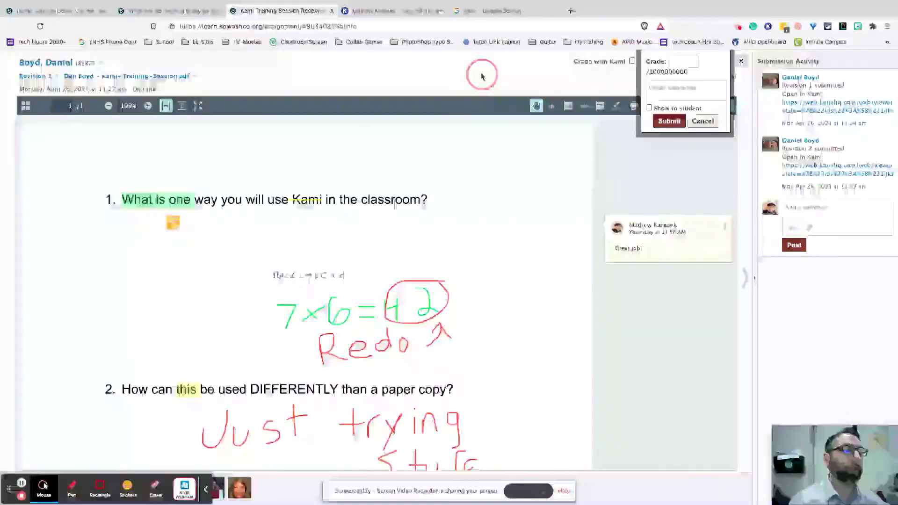
pyautogui.click(739, 61)
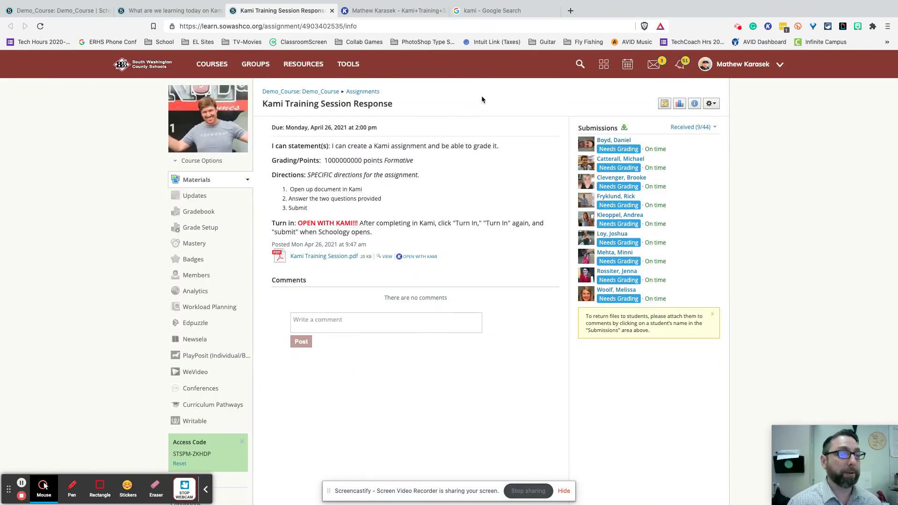
# Check the "What are we learning today on Kami?" page, then examine Kami's document options such as Split and Merge Document.
pyautogui.click(194, 11)
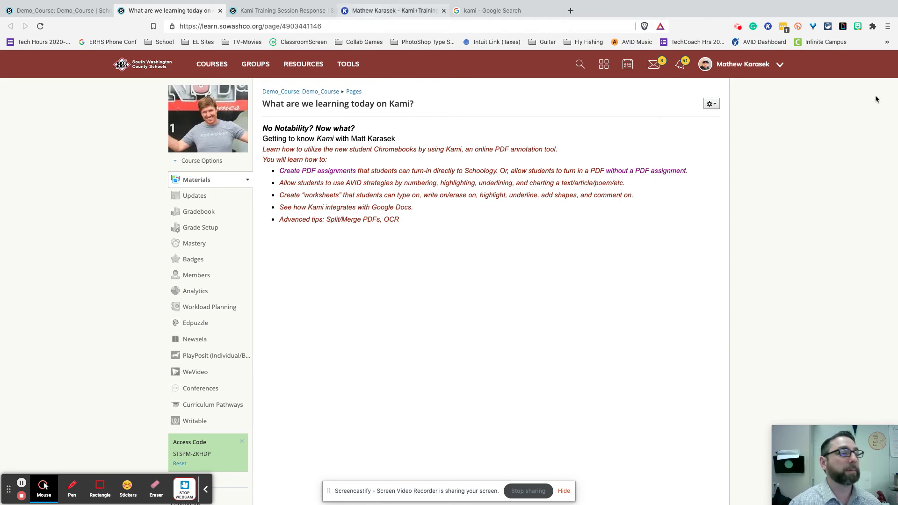
pyautogui.hotkey('ctrl', 'Tab')
pyautogui.hotkey('ctrl', 'Tab')
pyautogui.click(872, 58)
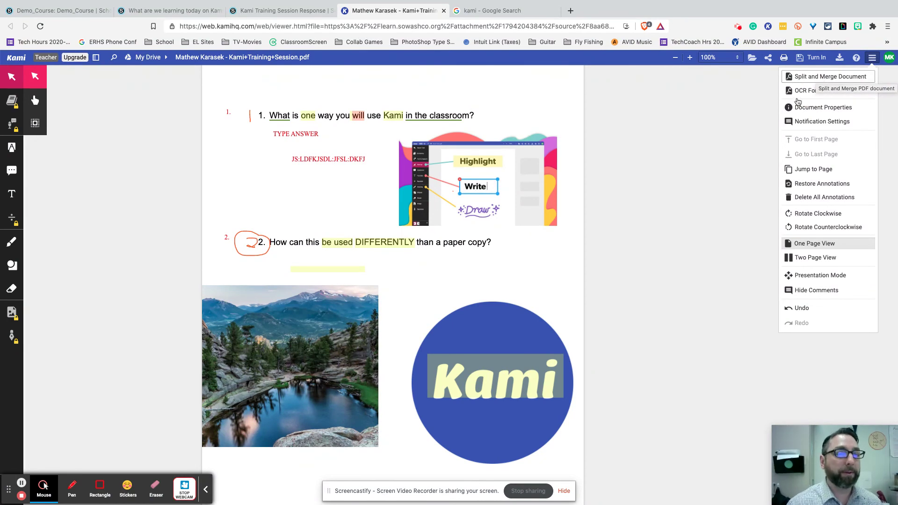
pyautogui.click(700, 191)
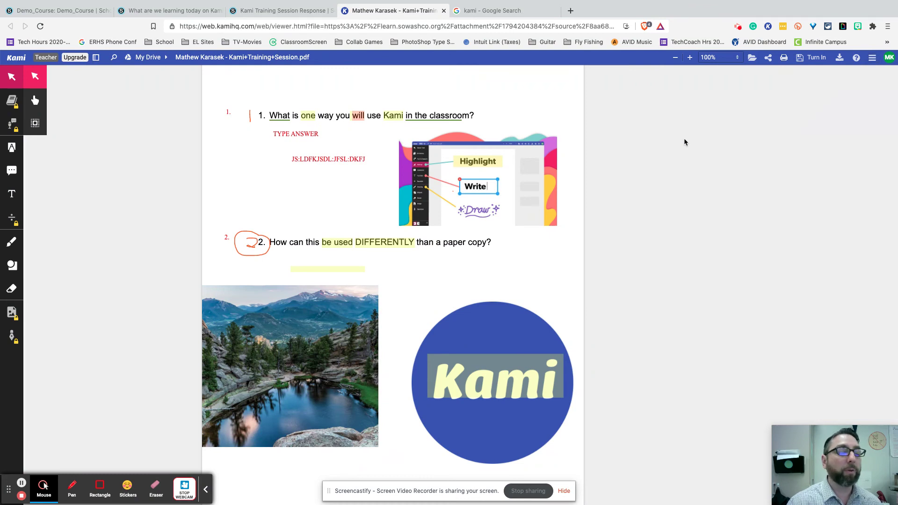